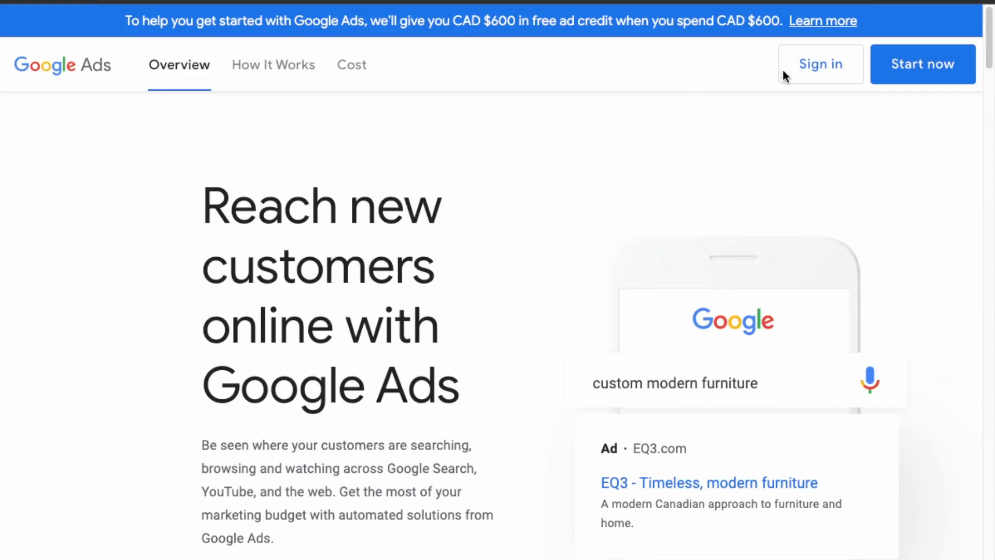
# Start a new Google Ads campaign and choose Website traffic as its objective.
pyautogui.click(927, 70)
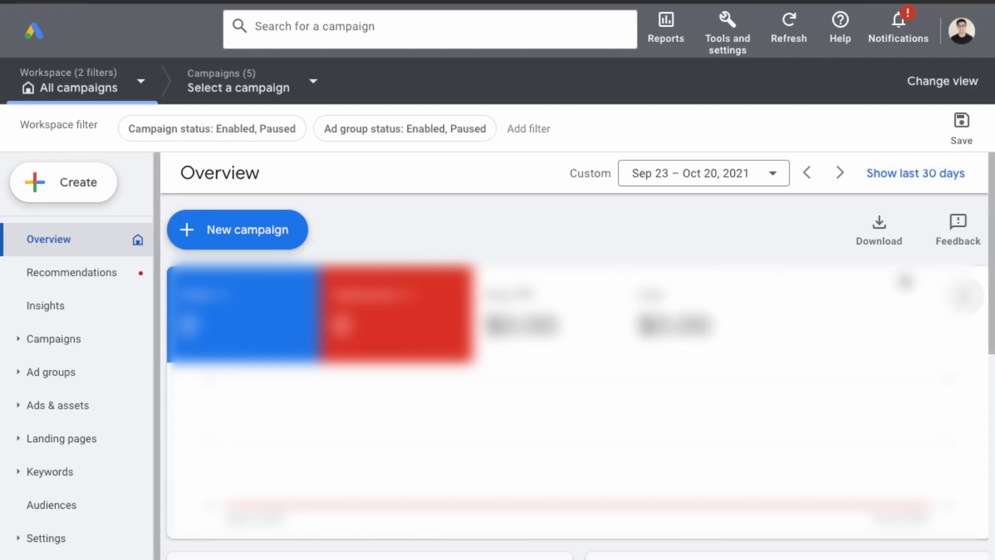
pyautogui.click(49, 181)
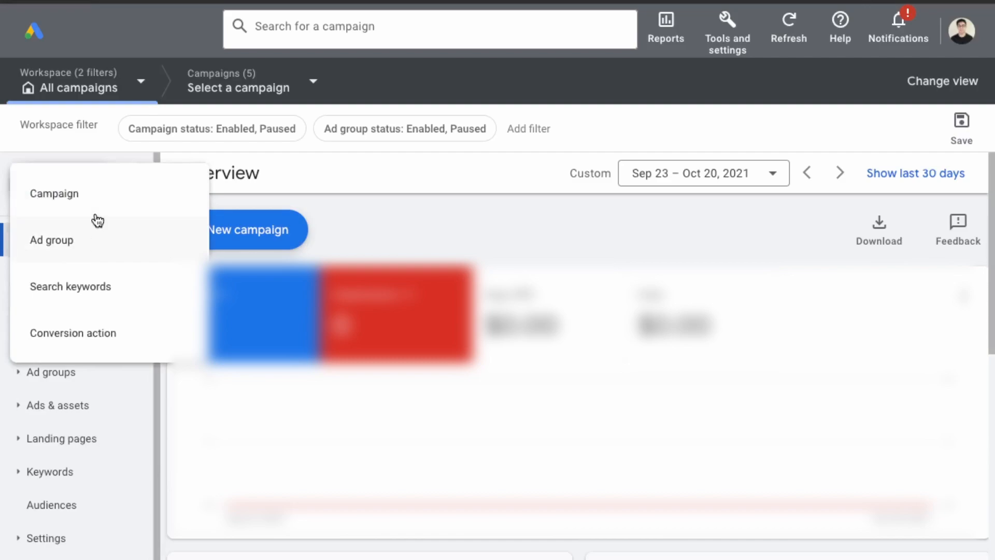
pyautogui.click(99, 200)
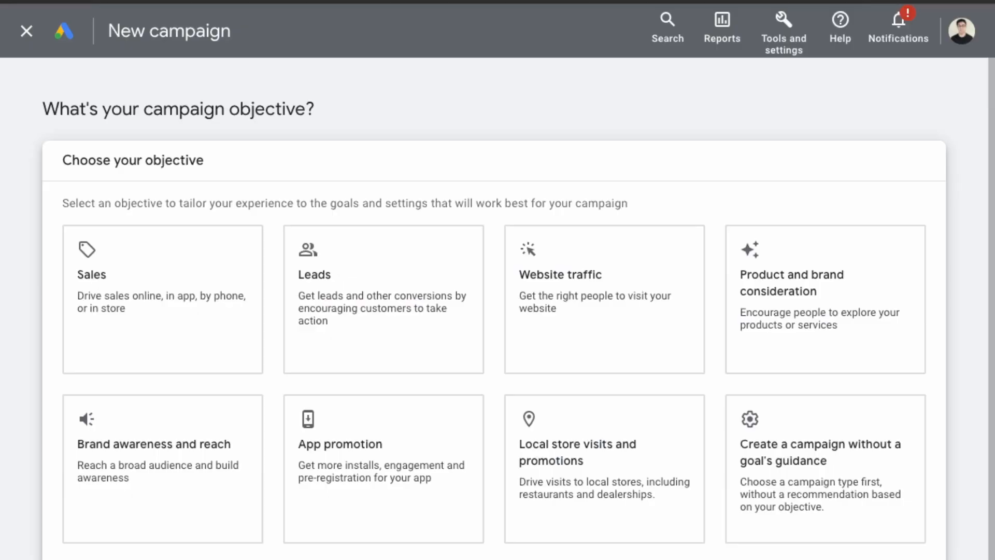
pyautogui.click(244, 308)
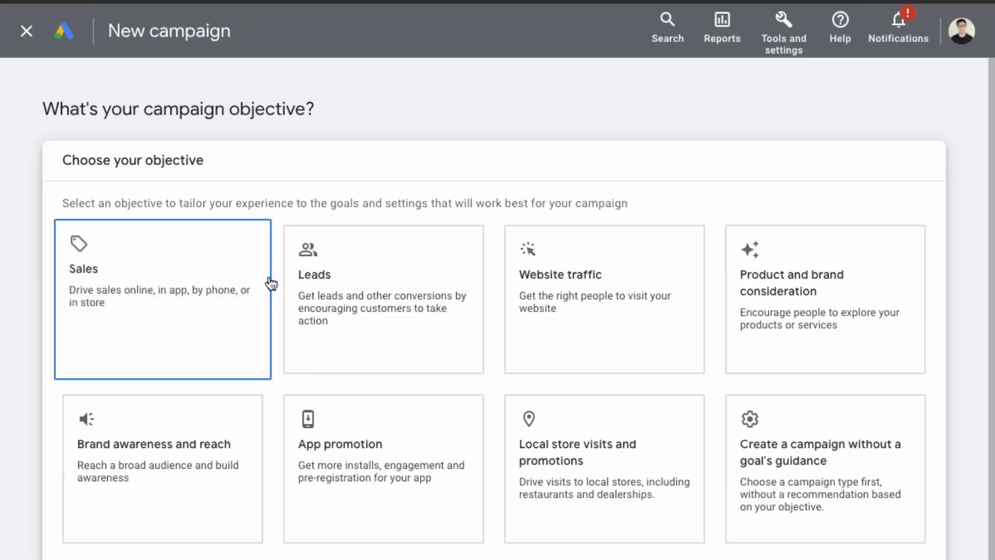
pyautogui.click(608, 301)
# Review the conversion goals for Website traffic and continue with the account default goals.
pyautogui.scroll(3, 185, 433)
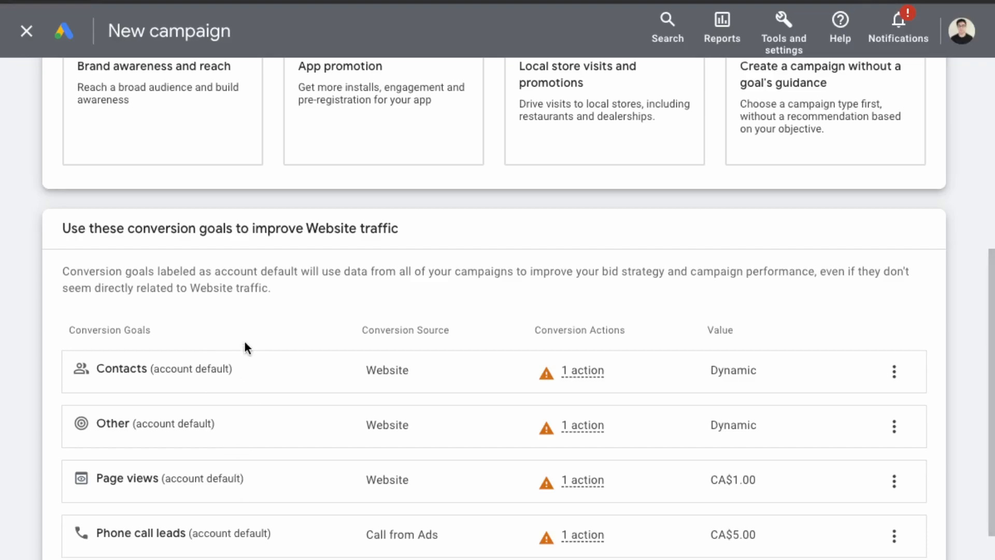
pyautogui.scroll(-1, 245, 346)
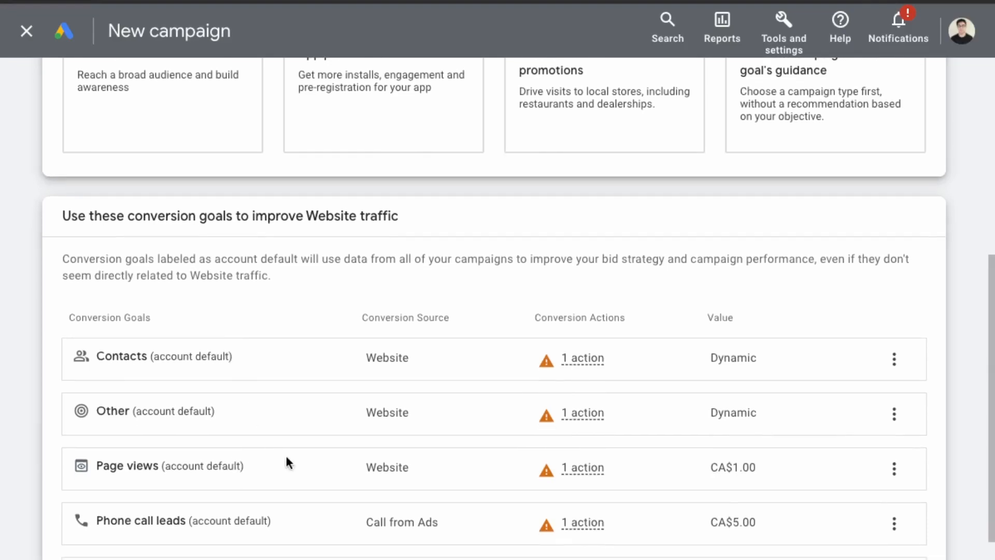
pyautogui.scroll(4, 304, 489)
pyautogui.scroll(-5, 304, 489)
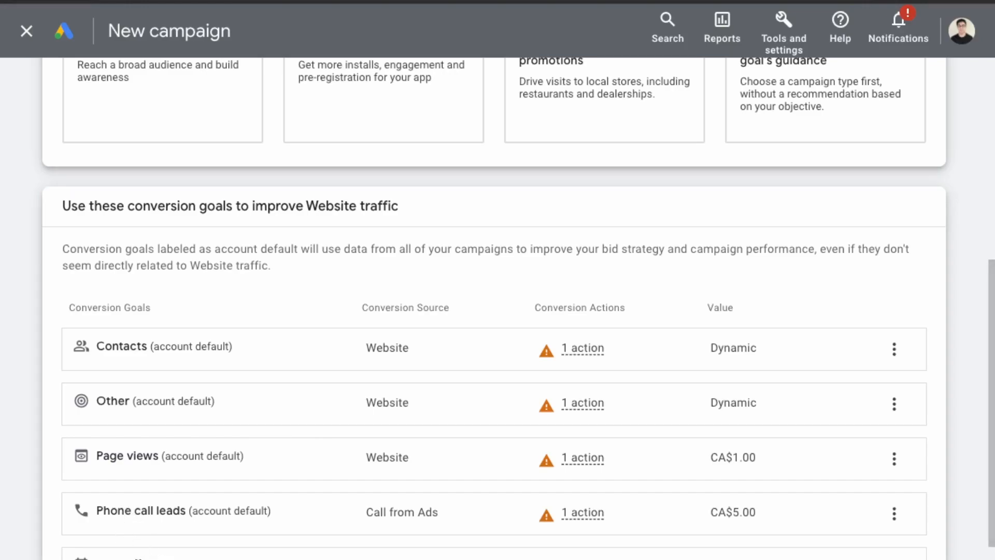
pyautogui.scroll(2, 498, 311)
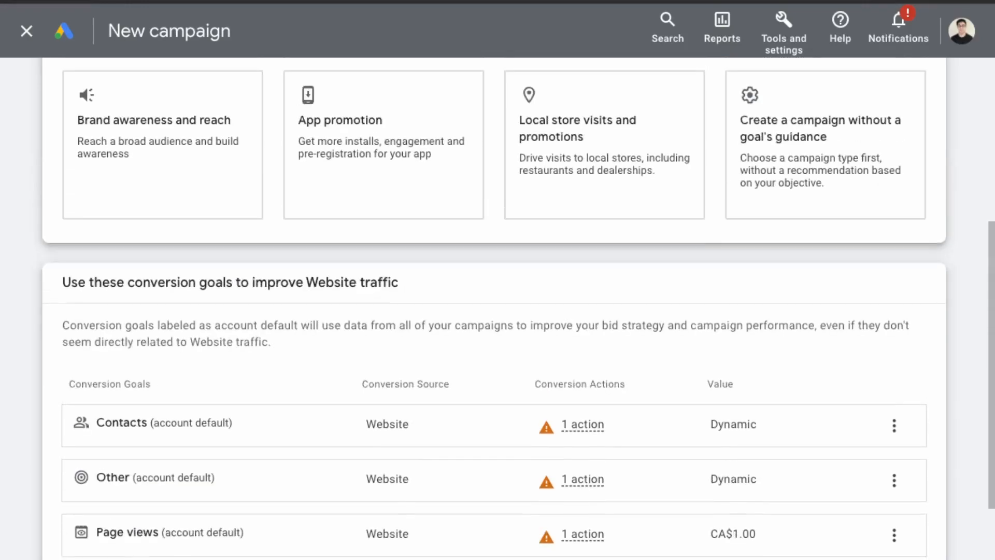
pyautogui.scroll(-3, 126, 547)
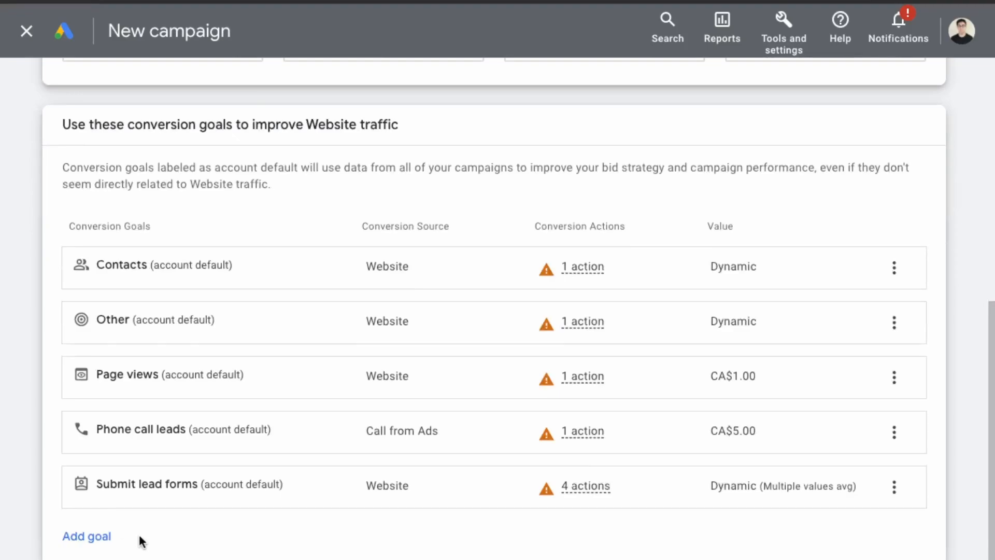
pyautogui.scroll(1, 258, 528)
pyautogui.scroll(8, 327, 524)
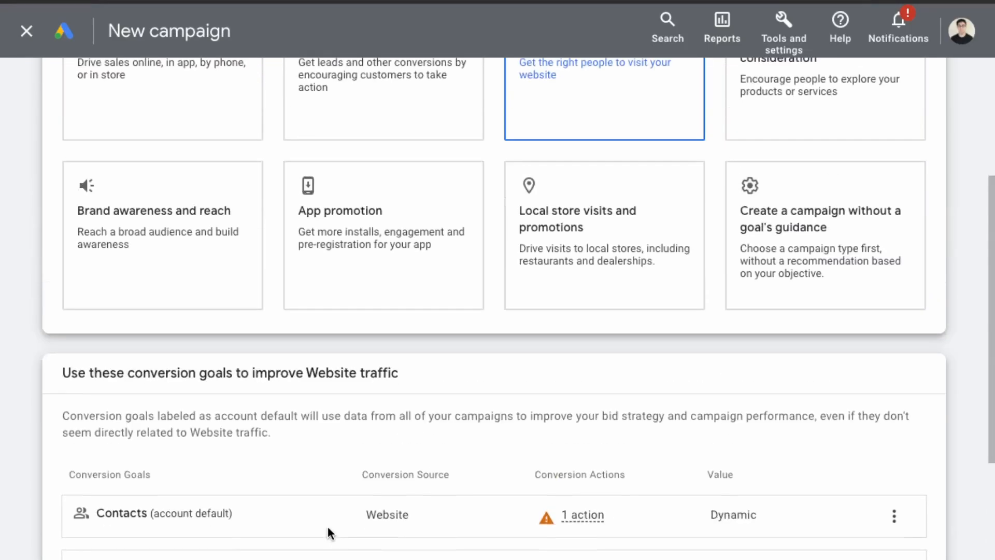
pyautogui.scroll(-9, 541, 414)
pyautogui.click(919, 532)
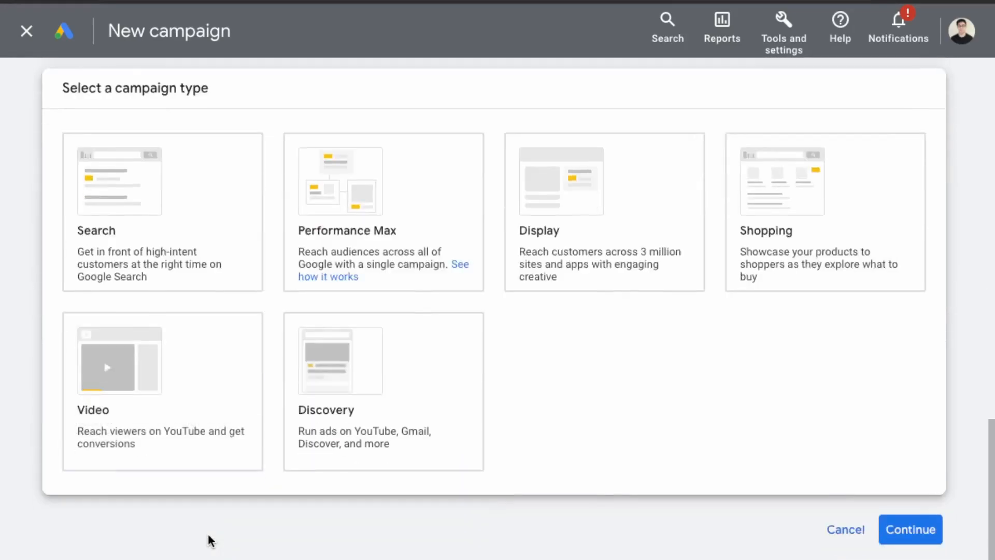
# Select the Search campaign type and enter searchinsight.io as the website for reaching the goal.
pyautogui.click(151, 239)
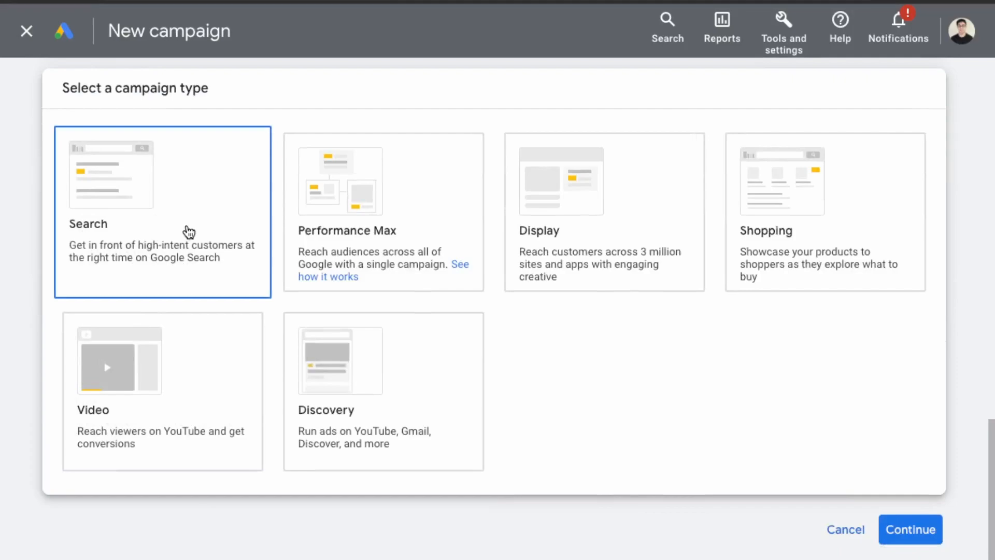
pyautogui.scroll(-6, 190, 340)
pyautogui.click(234, 263)
pyautogui.write('seasr')
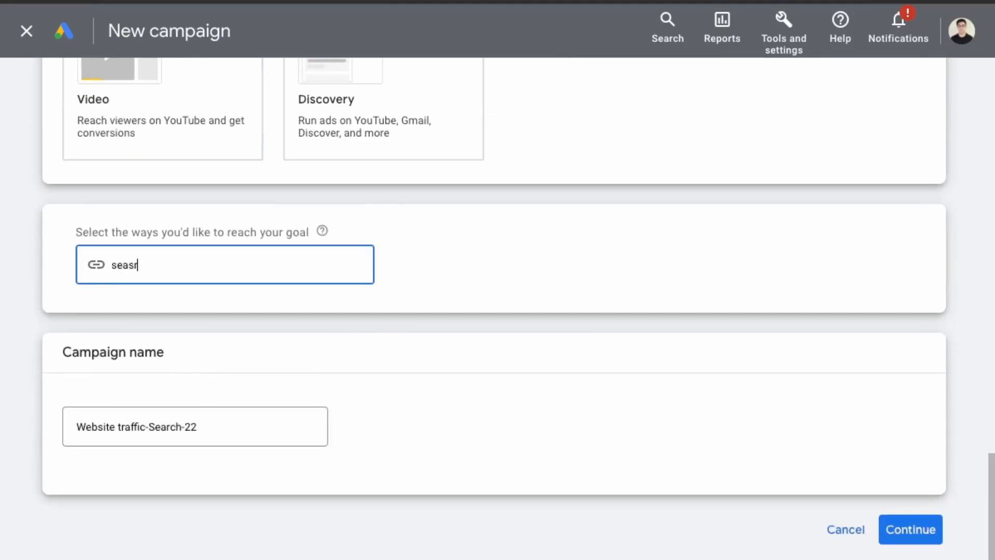
pyautogui.write('chinsight.io')
# Replace the default campaign name with one made of searchinsight and traffic, and continue to the bidding settings.
pyautogui.click(237, 422)
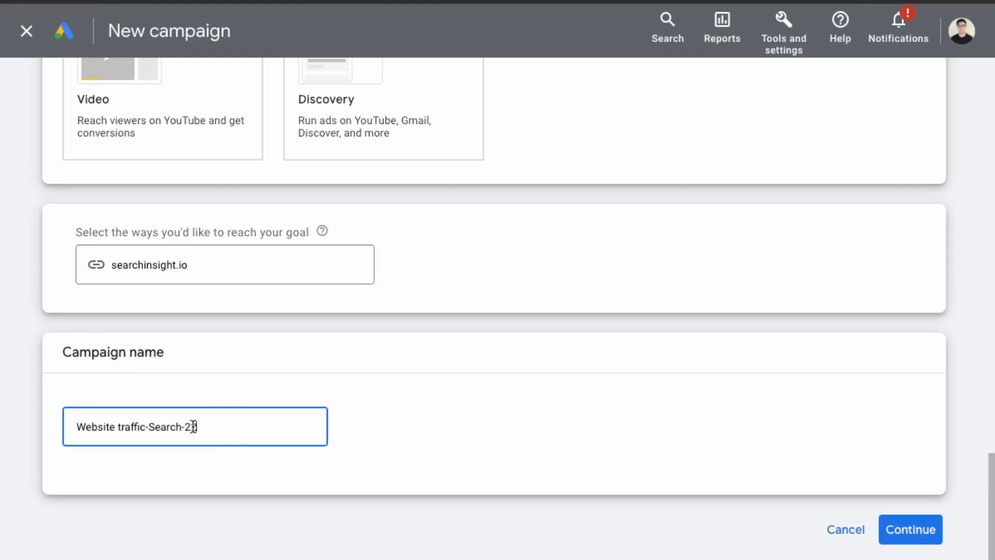
pyautogui.hotkey('ctrl', 'a')
pyautogui.write('searchinsight')
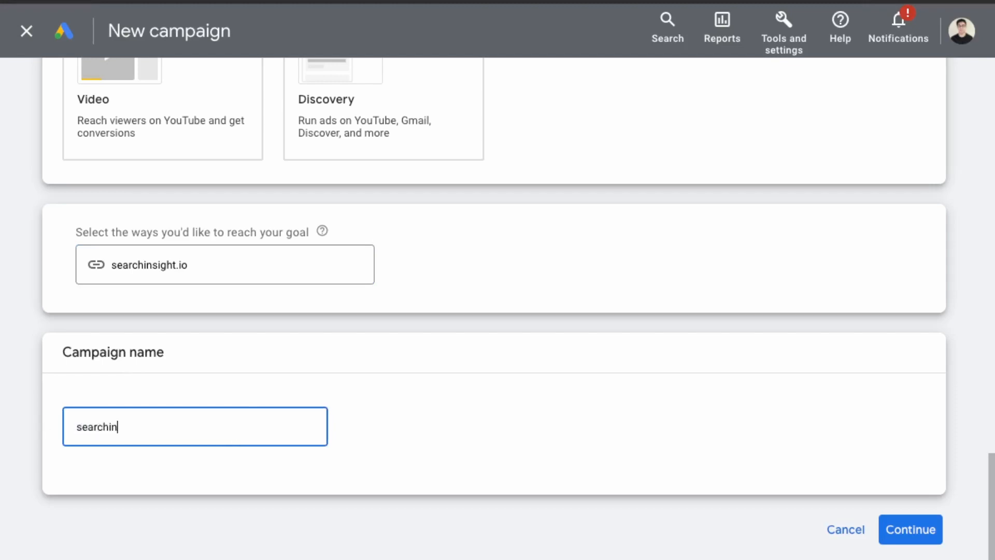
pyautogui.press('BackSpace')
pyautogui.write('traffic')
pyautogui.hotkey('ctrl', 'a')
pyautogui.click(921, 536)
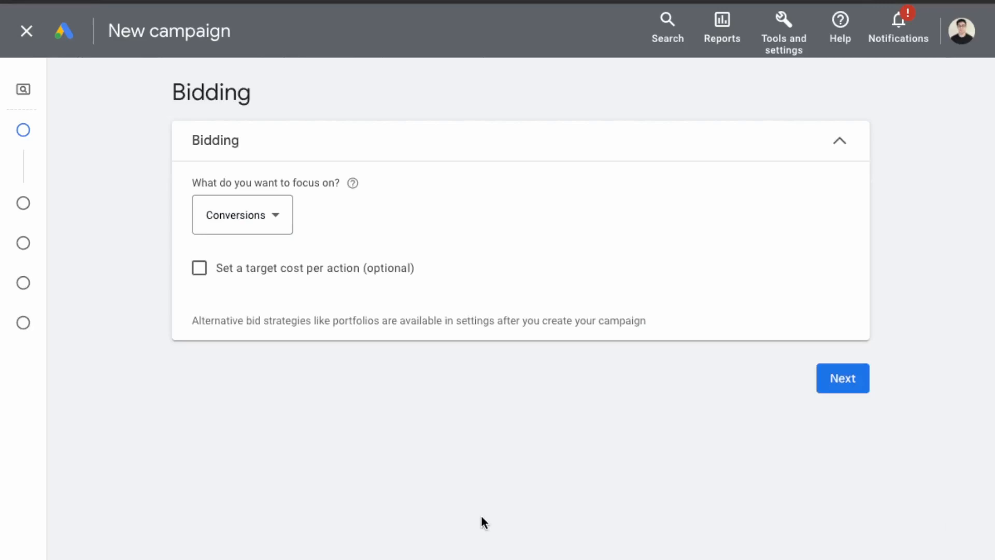
# Dismiss the campaign guide, set the bidding focus to Clicks without a bid limit, and proceed to the campaign settings.
pyautogui.click(244, 229)
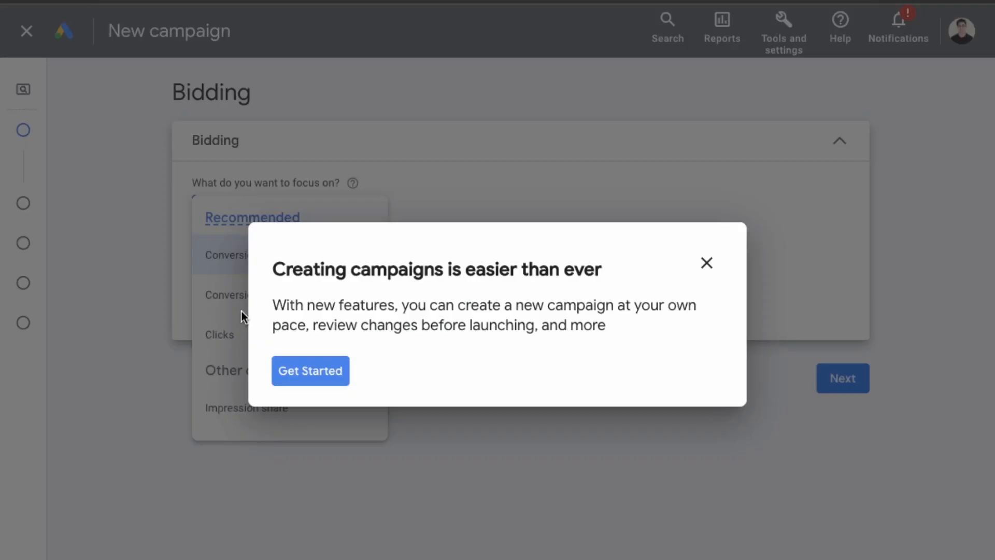
pyautogui.click(710, 266)
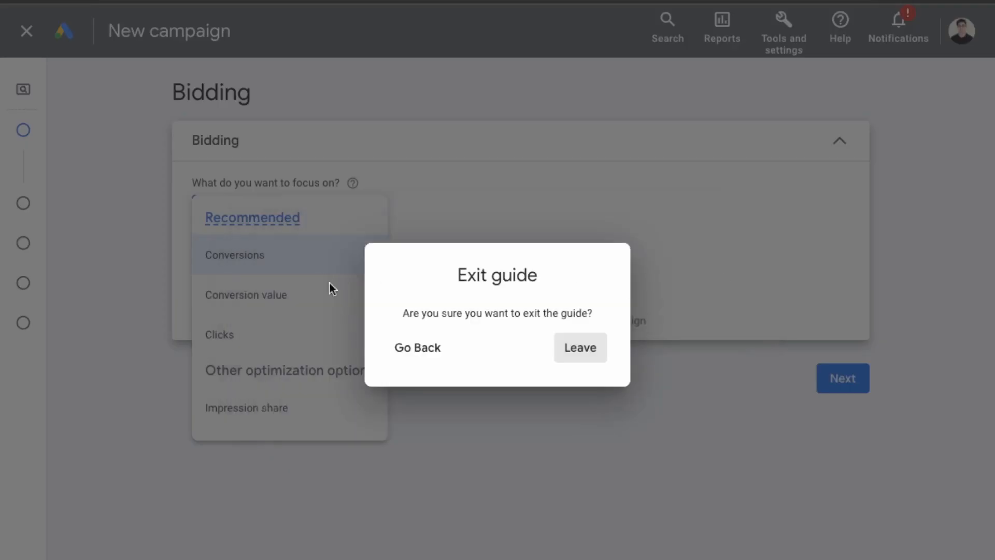
pyautogui.click(557, 347)
pyautogui.click(240, 342)
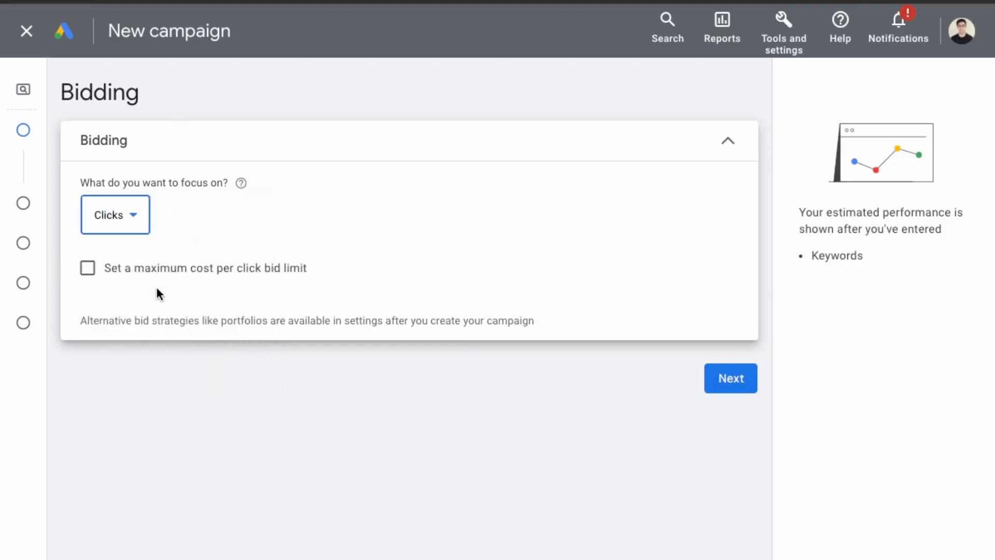
pyautogui.click(734, 386)
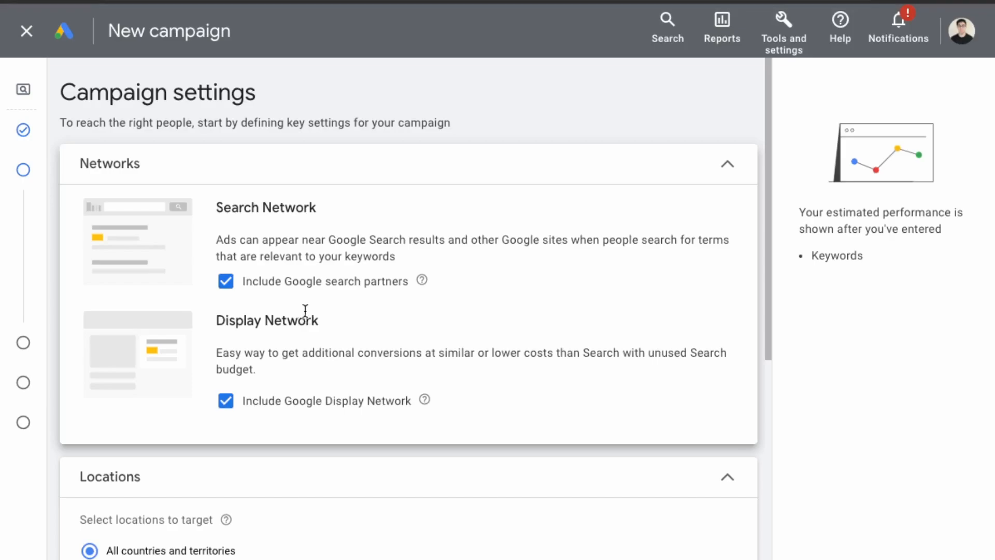
# Exclude Google search partners and the Google Display Network from the campaign's networks.
pyautogui.click(313, 285)
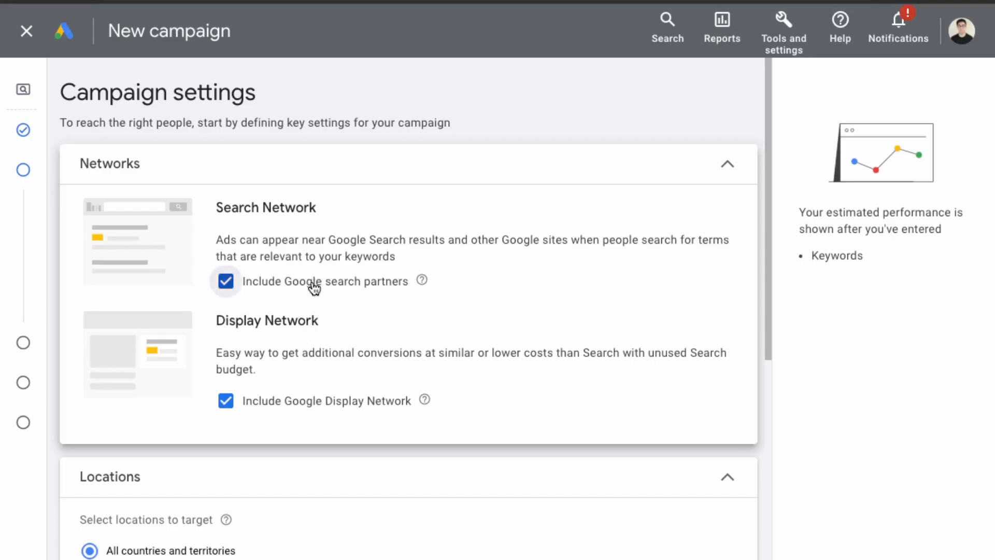
pyautogui.click(315, 402)
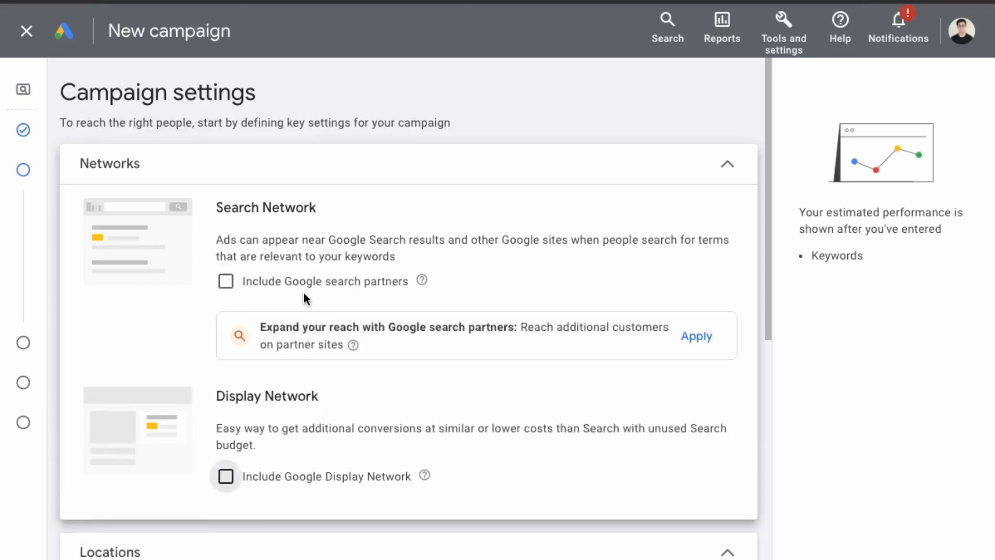
pyautogui.scroll(-2, 299, 294)
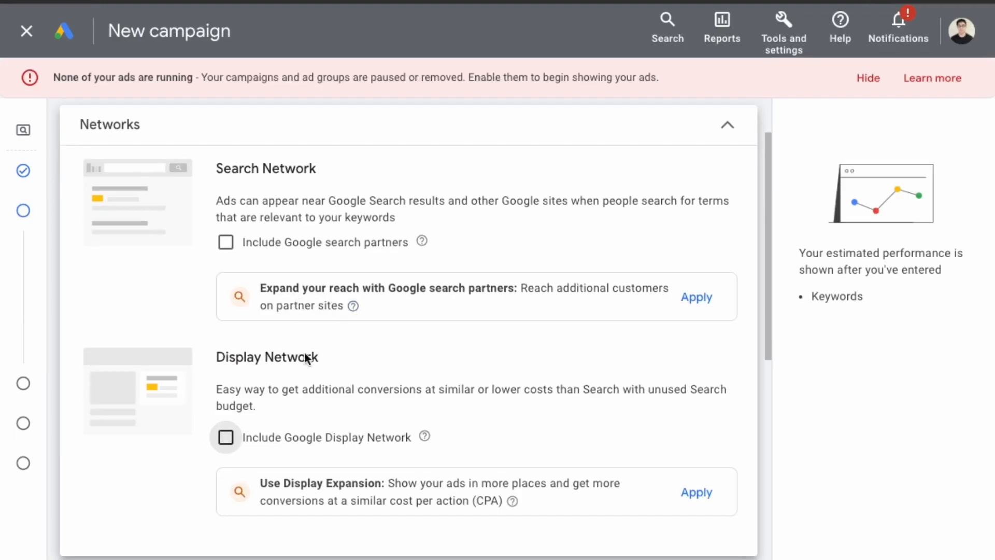
# Expand the location options and choose to enter another location to target.
pyautogui.scroll(-2, 118, 268)
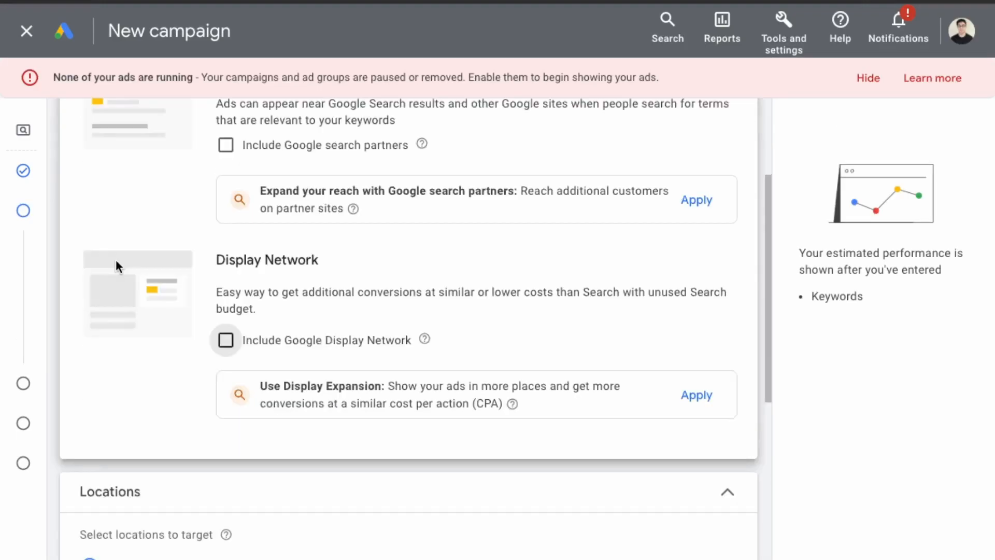
pyautogui.scroll(-2, 116, 265)
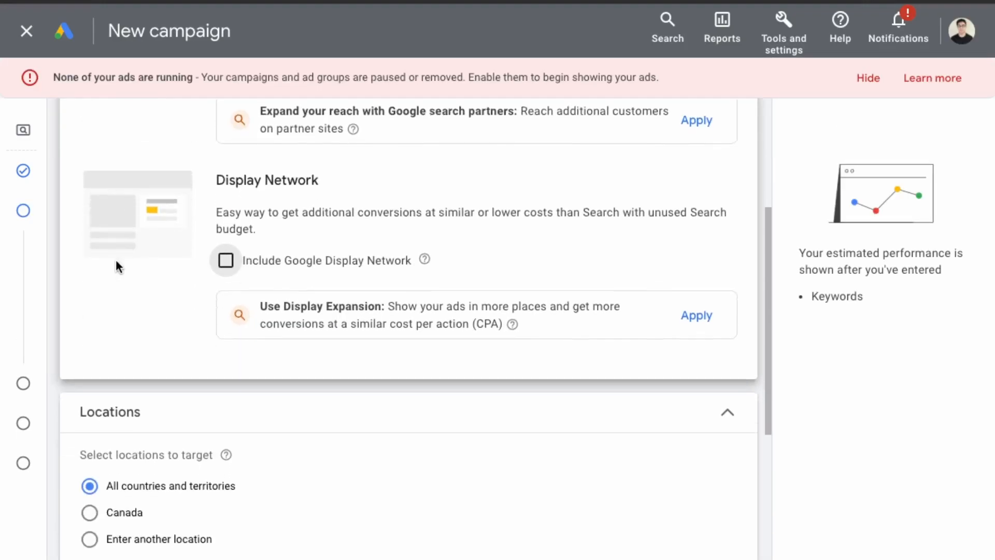
pyautogui.scroll(-3, 166, 512)
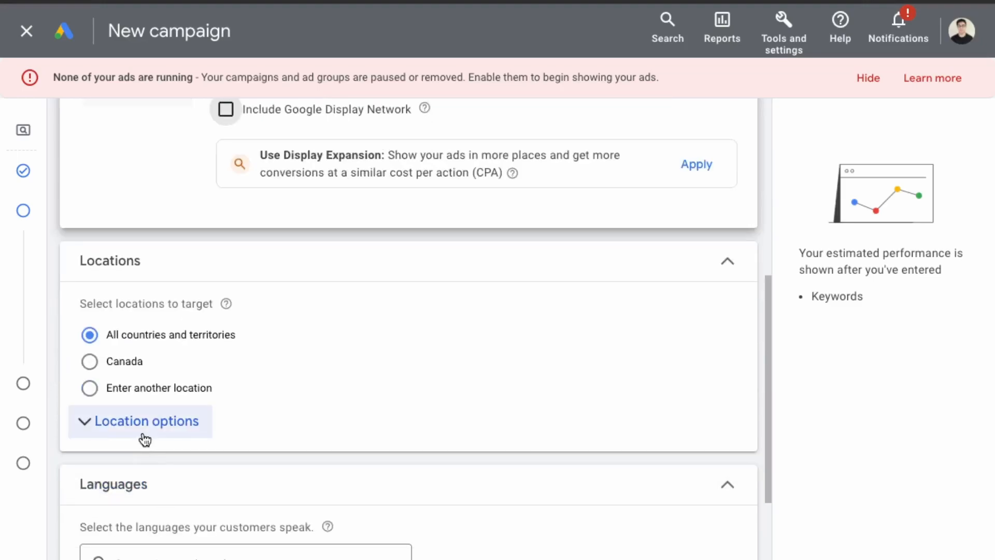
pyautogui.click(142, 435)
pyautogui.scroll(-2, 141, 409)
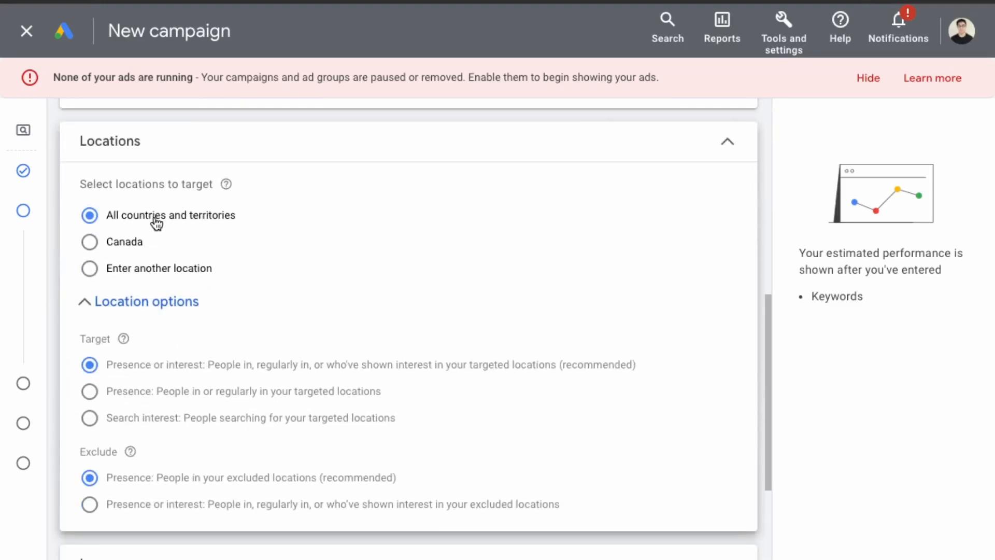
pyautogui.click(149, 270)
# Add the United States as a targeted location and remove it again.
pyautogui.click(173, 304)
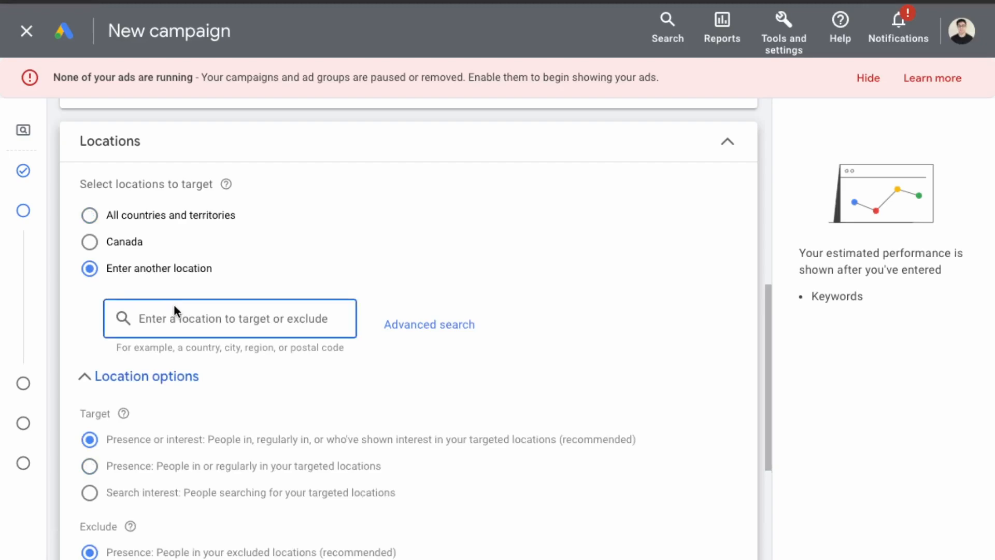
pyautogui.write('United')
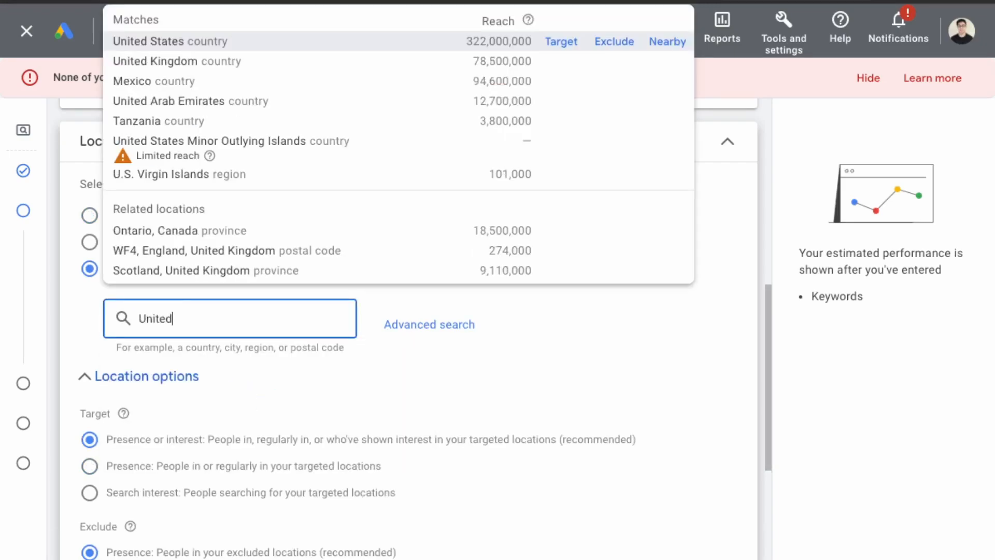
pyautogui.click(341, 39)
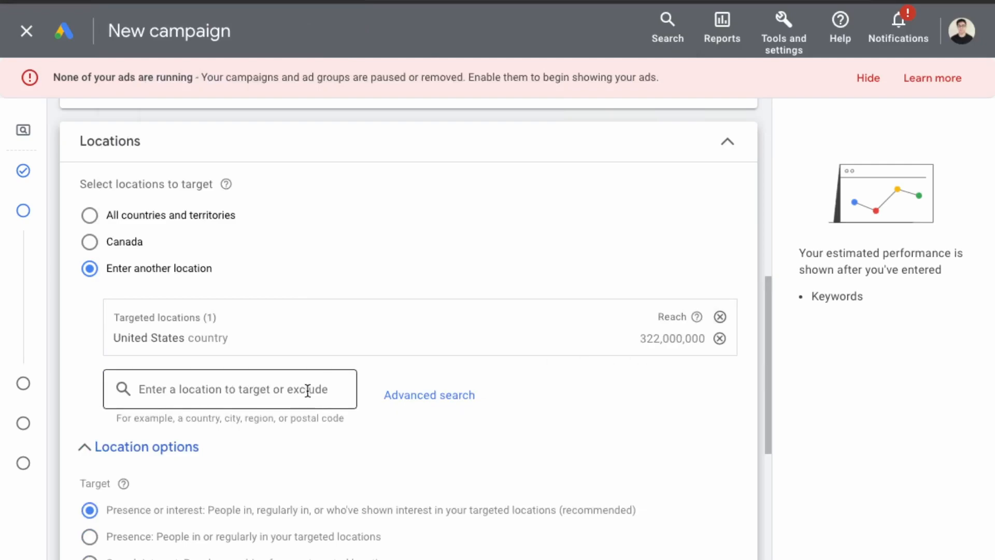
pyautogui.scroll(-1, 206, 343)
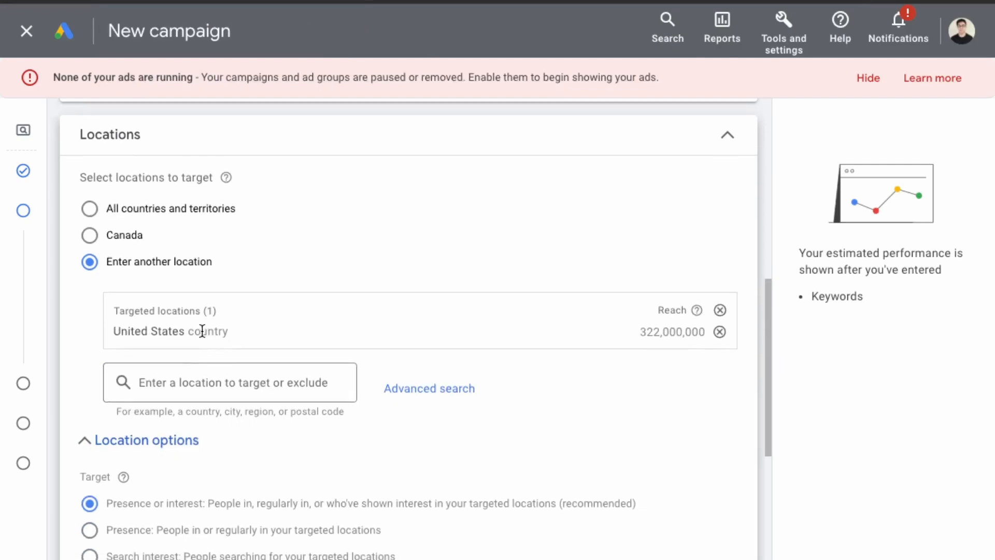
pyautogui.click(720, 333)
# Search for new york and target the state of New York, United States.
pyautogui.click(208, 311)
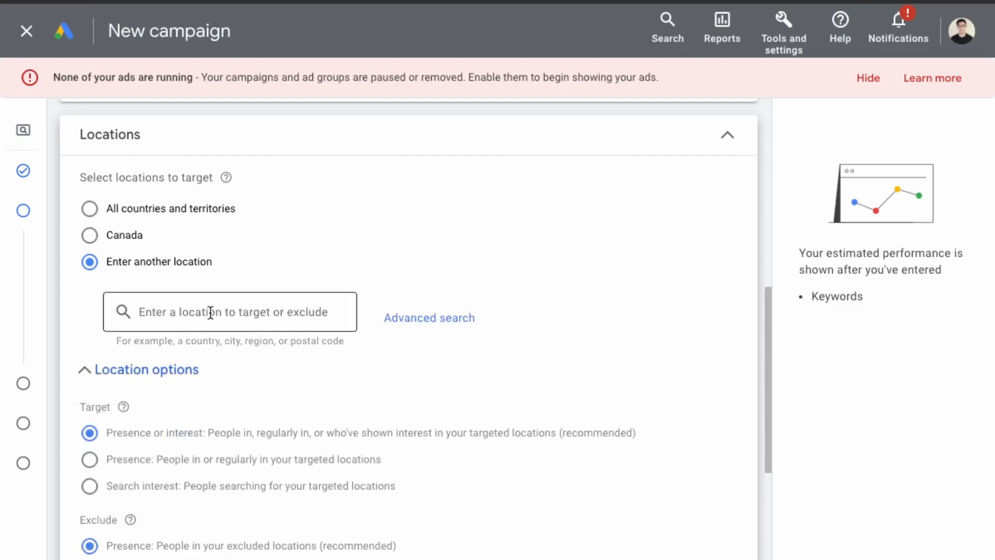
pyautogui.write('new york')
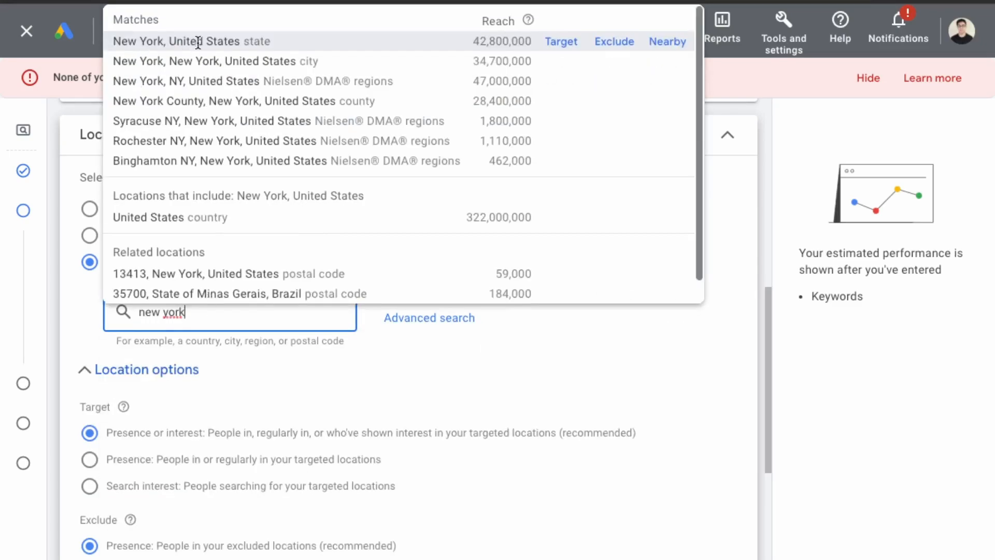
pyautogui.click(256, 41)
# Set the location target option to Presence: people in or regularly in the targeted locations.
pyautogui.scroll(-4, 284, 302)
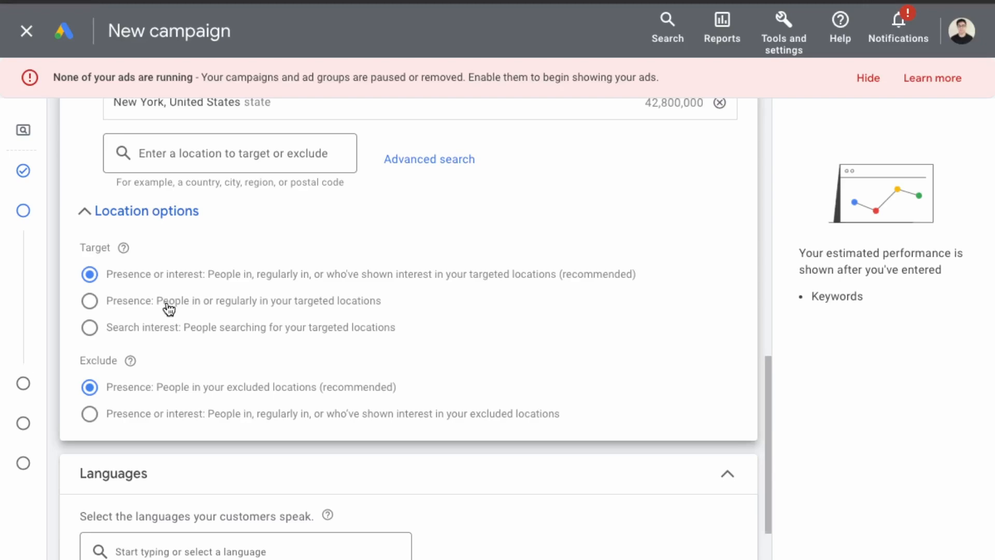
pyautogui.click(134, 308)
pyautogui.scroll(1, 145, 312)
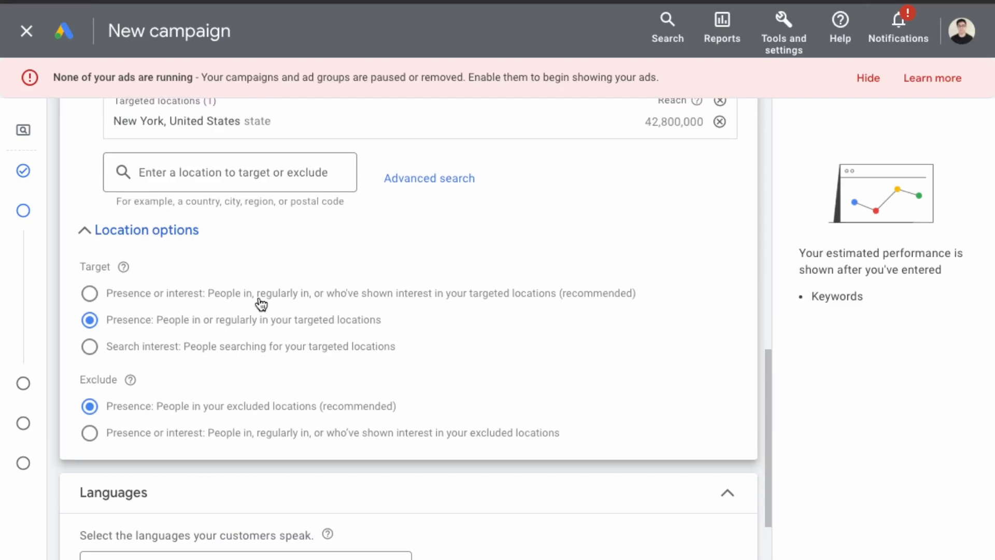
# Review the targeted location, the presence options and the campaign's language setting.
pyautogui.scroll(1, 166, 298)
pyautogui.scroll(-2, 148, 295)
pyautogui.scroll(4, 160, 285)
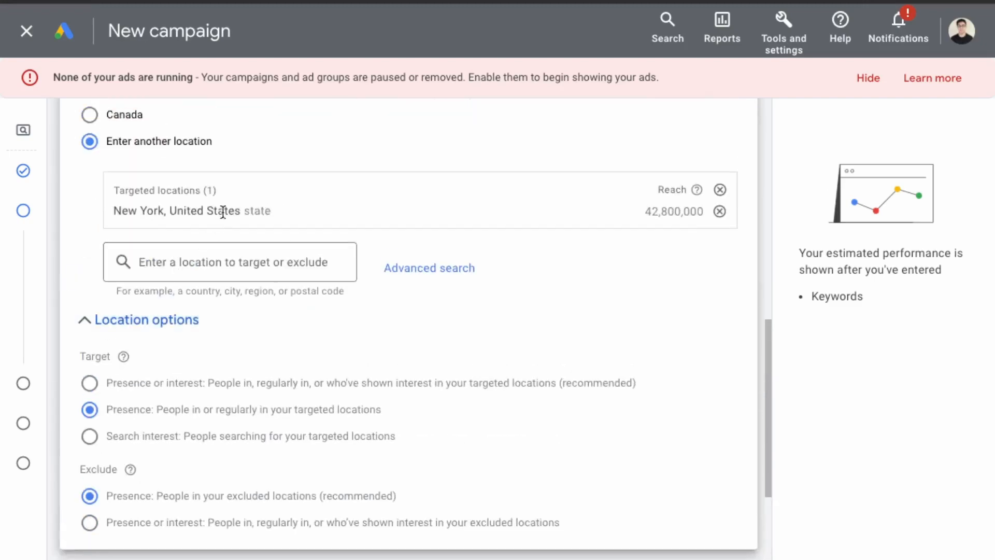
pyautogui.scroll(-1, 238, 369)
pyautogui.scroll(-2, 239, 369)
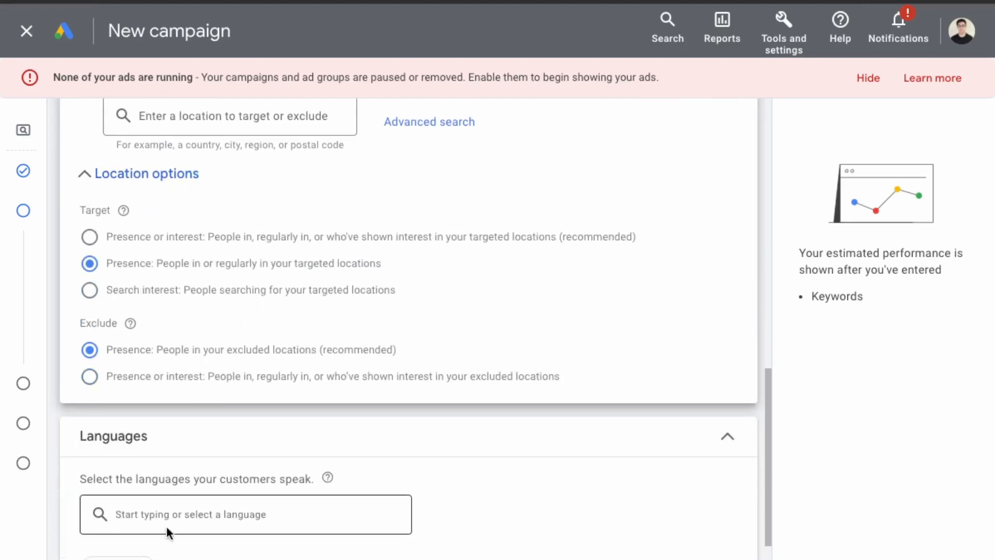
pyautogui.scroll(-3, 110, 523)
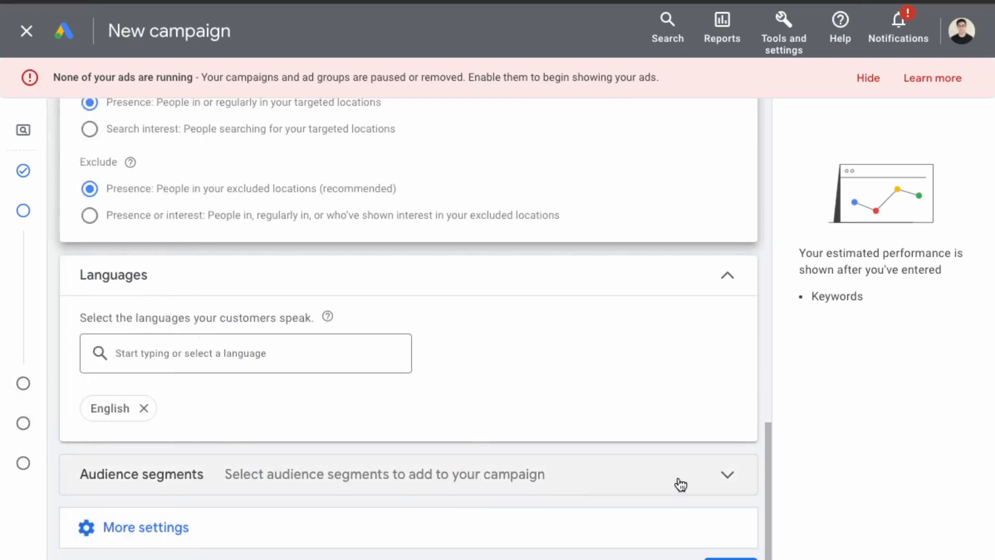
# Expand the audience segments section to look at it and collapse it again.
pyautogui.click(747, 471)
pyautogui.scroll(-2, 523, 467)
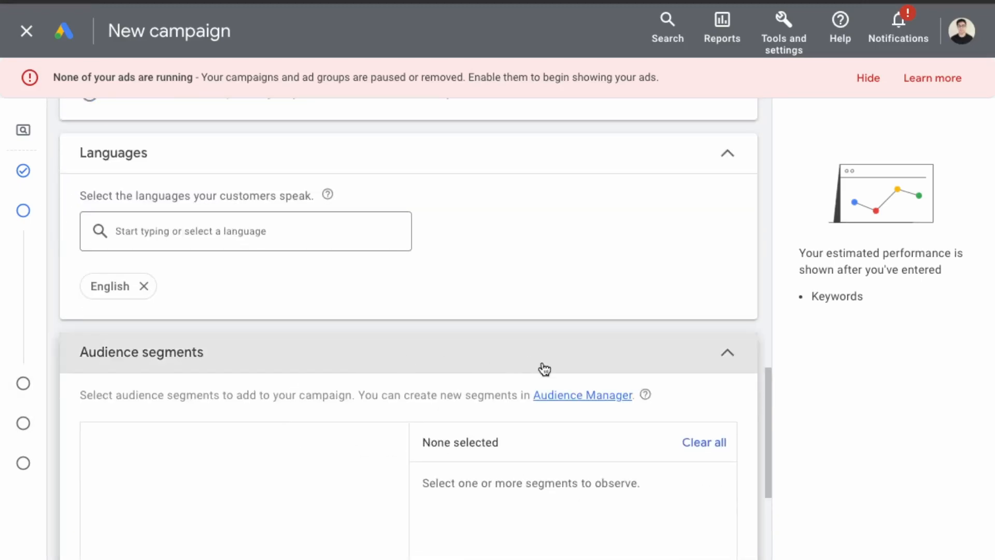
pyautogui.scroll(-3, 551, 365)
pyautogui.scroll(1, 552, 368)
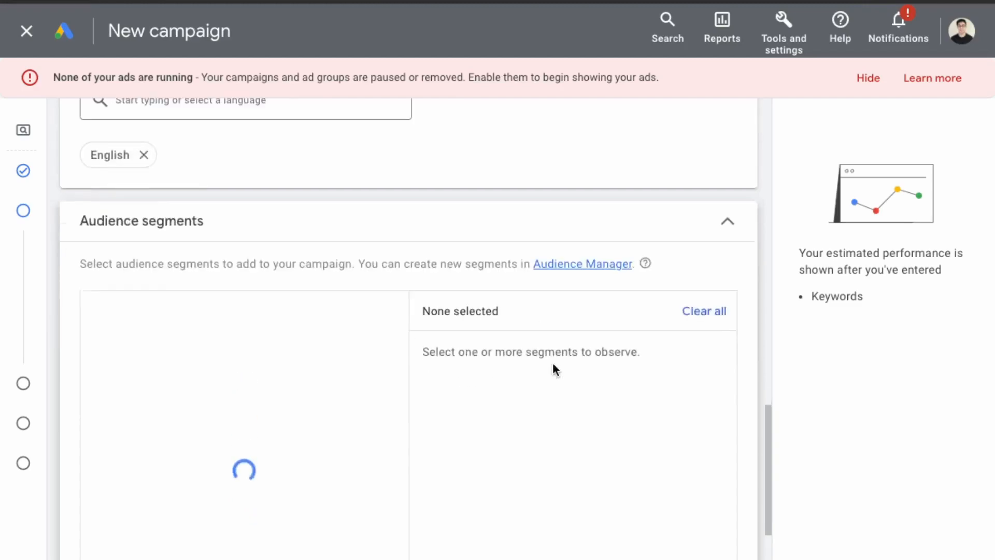
pyautogui.click(730, 232)
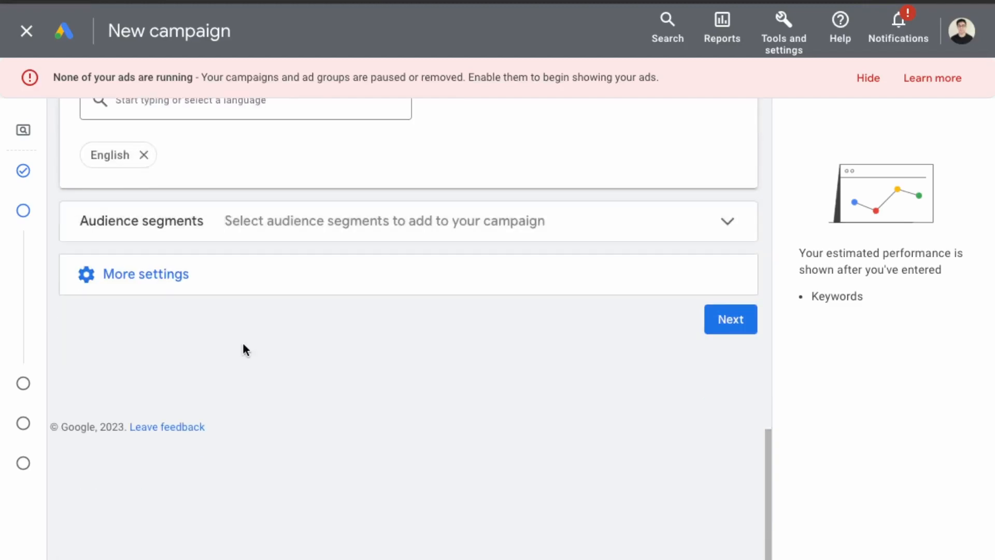
# Show the additional campaign settings, look at the ad rotation options and return to the remaining settings.
pyautogui.click(278, 273)
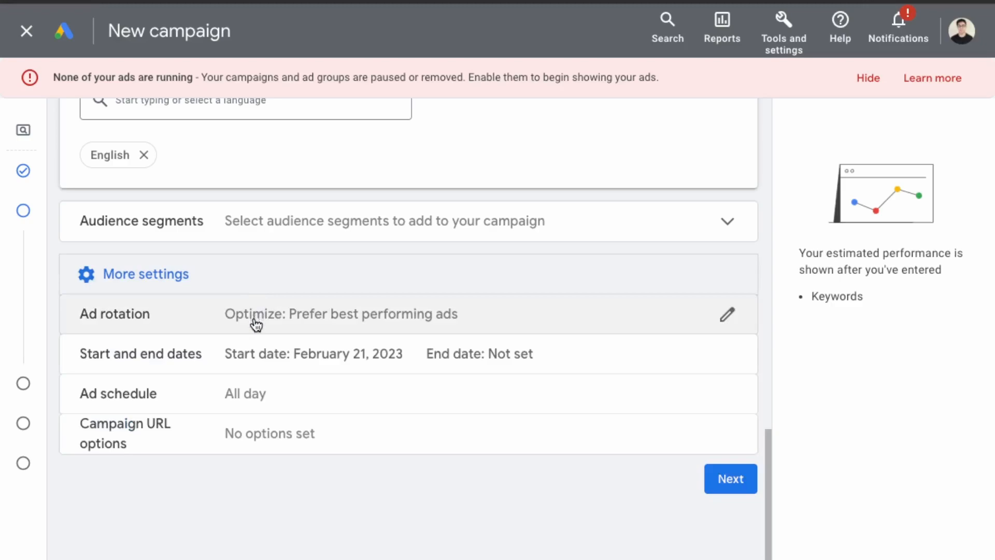
pyautogui.click(728, 317)
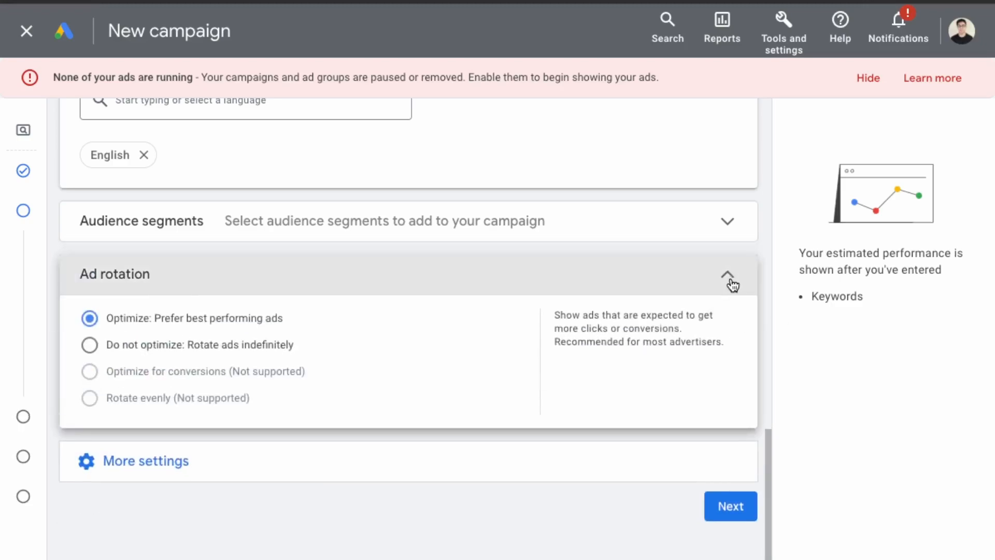
pyautogui.click(730, 282)
pyautogui.click(337, 314)
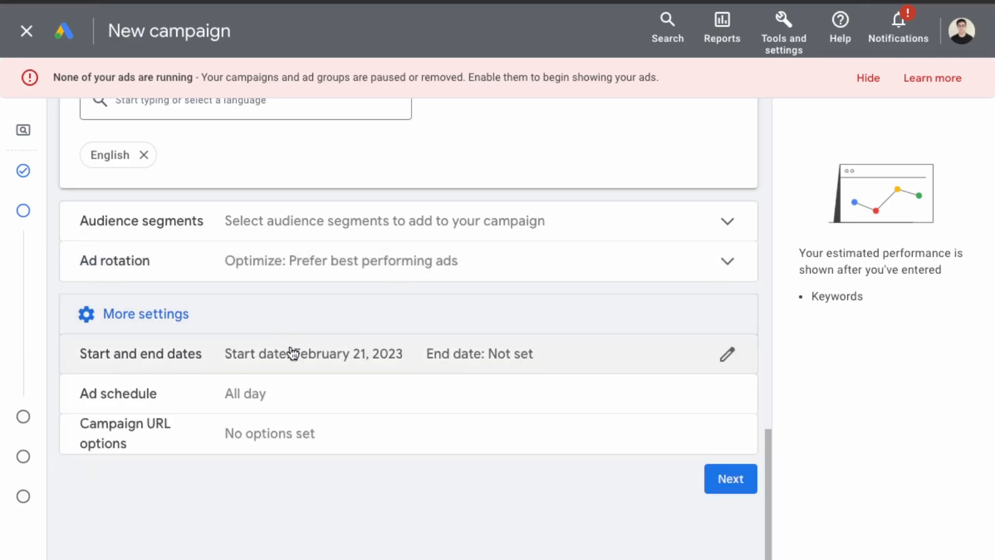
# Try a Mondays - Fridays ad schedule, browse the start times and set the days back to All days.
pyautogui.click(142, 390)
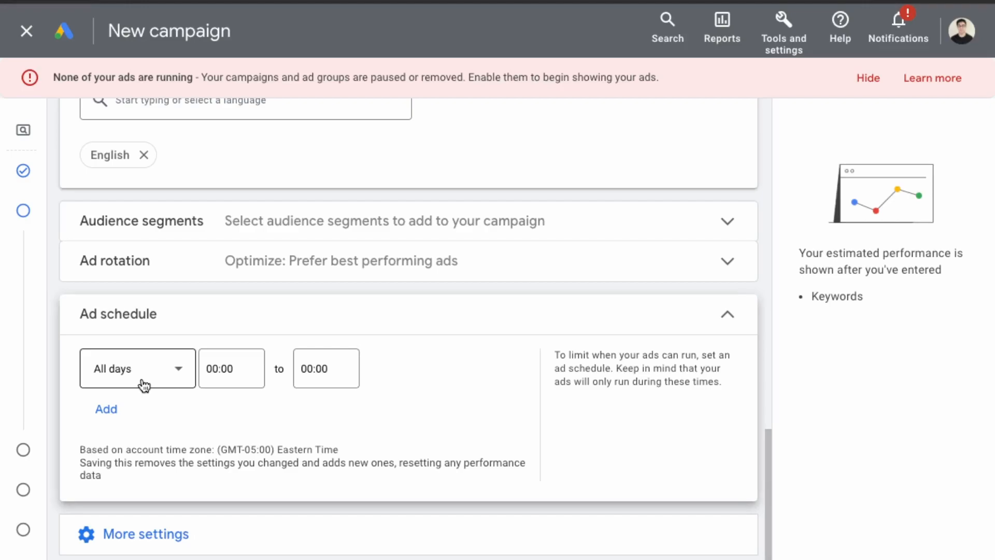
pyautogui.click(143, 385)
pyautogui.click(272, 332)
pyautogui.click(182, 309)
pyautogui.click(145, 382)
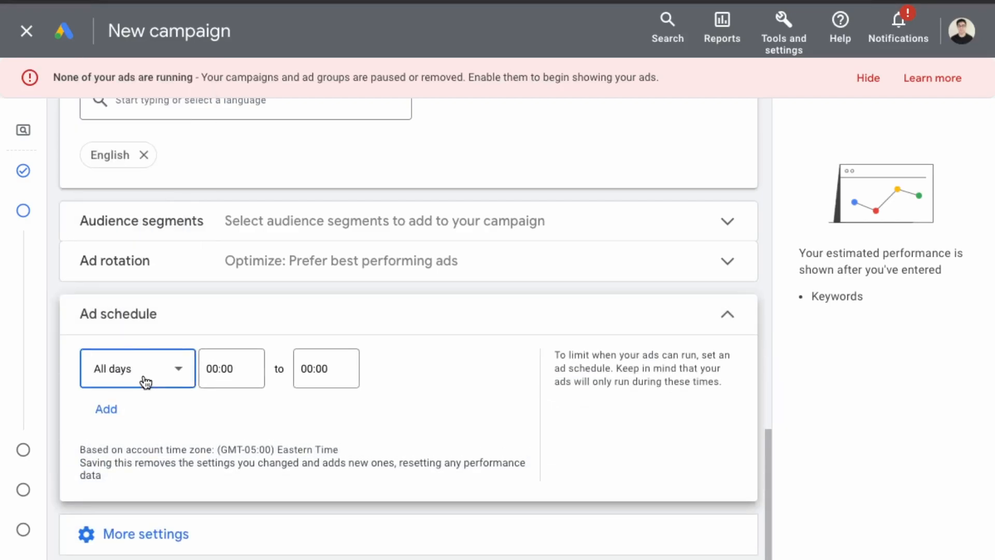
pyautogui.click(149, 138)
pyautogui.click(243, 368)
pyautogui.scroll(-5, 236, 297)
pyautogui.scroll(-10, 234, 295)
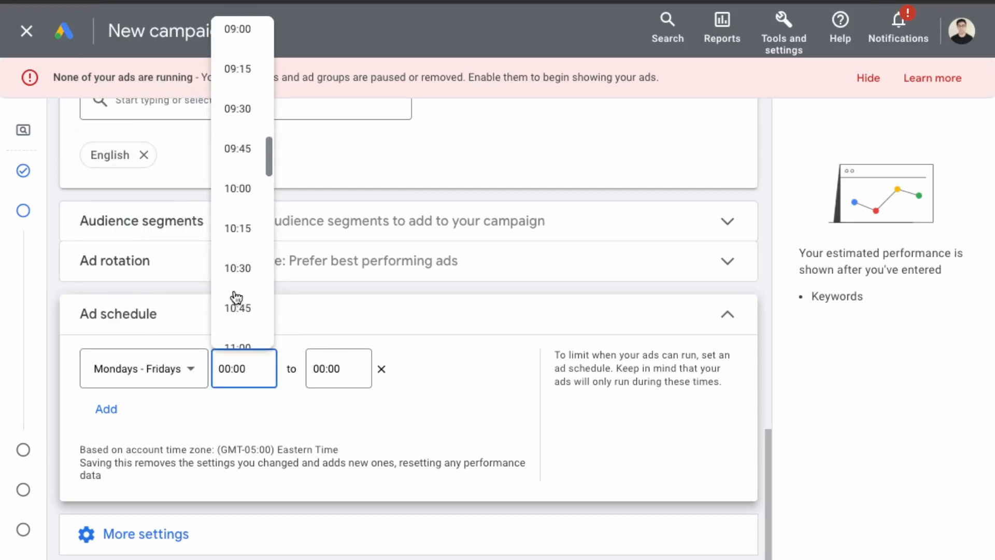
pyautogui.scroll(2, 234, 295)
pyautogui.click(427, 437)
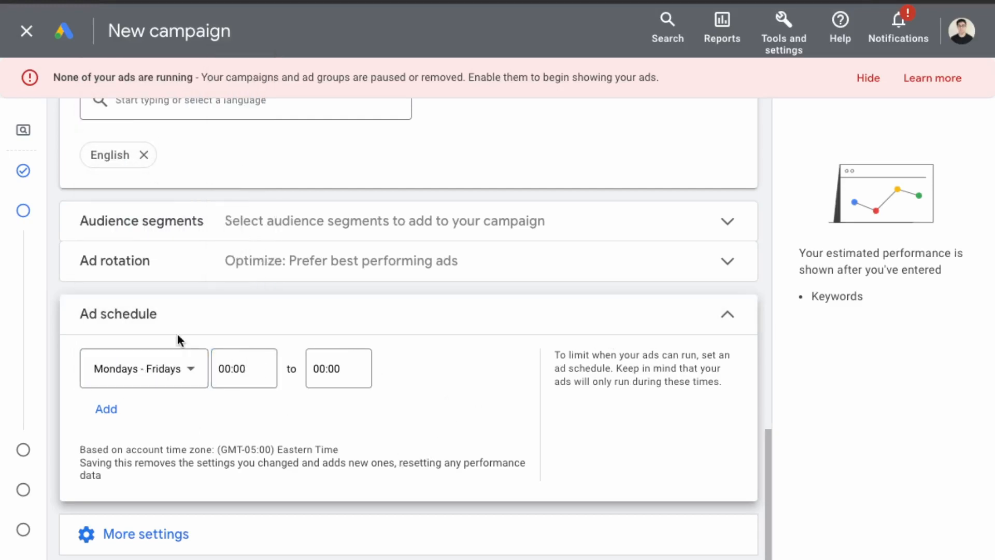
pyautogui.click(165, 365)
pyautogui.click(126, 97)
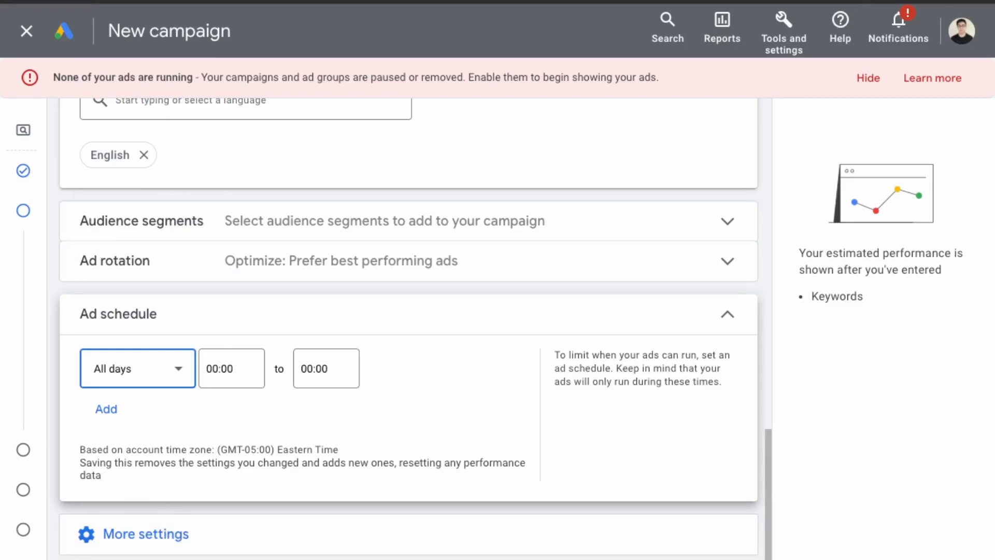
# Finish the campaign settings and continue to the keywords and ads page.
pyautogui.click(145, 533)
pyautogui.scroll(-2, 270, 204)
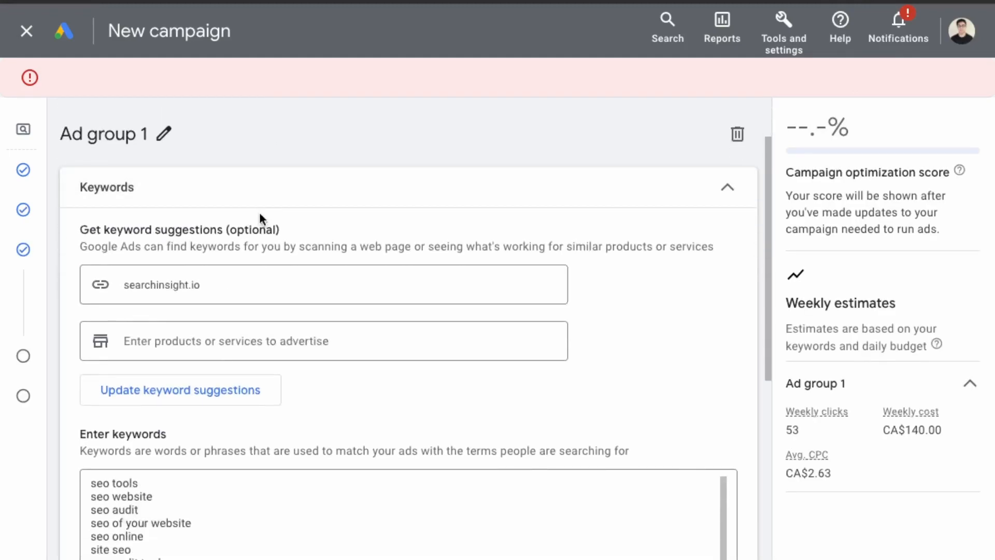
# Review the full list of suggested keywords for searchinsight.io in Ad group 1.
pyautogui.click(166, 288)
pyautogui.scroll(-3, 229, 291)
pyautogui.scroll(-1, 189, 448)
pyautogui.scroll(3, 186, 450)
pyautogui.scroll(-3, 329, 293)
pyautogui.scroll(2, 275, 368)
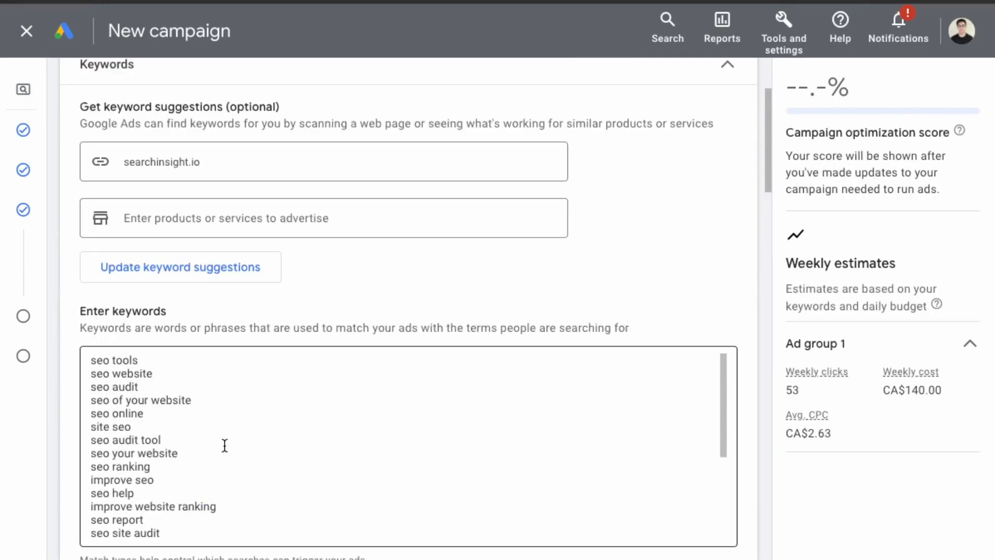
pyautogui.scroll(-1, 174, 400)
pyautogui.scroll(1, 174, 400)
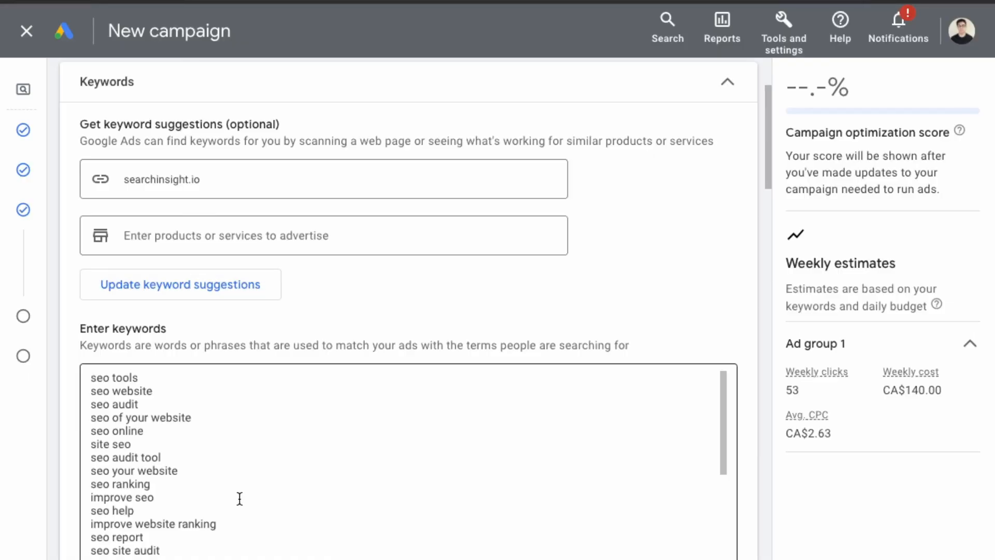
pyautogui.scroll(-3, 155, 549)
pyautogui.scroll(-3, 256, 493)
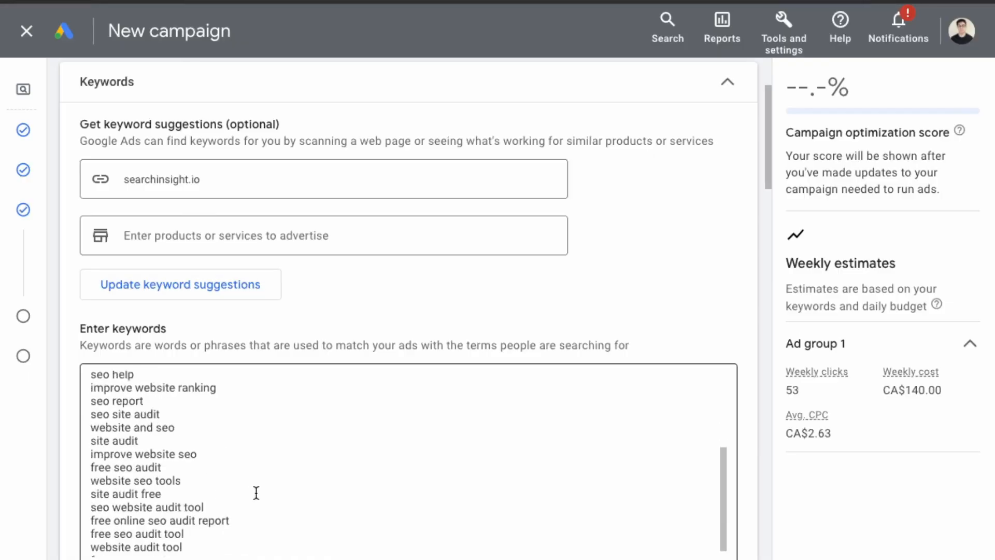
pyautogui.scroll(-1, 184, 472)
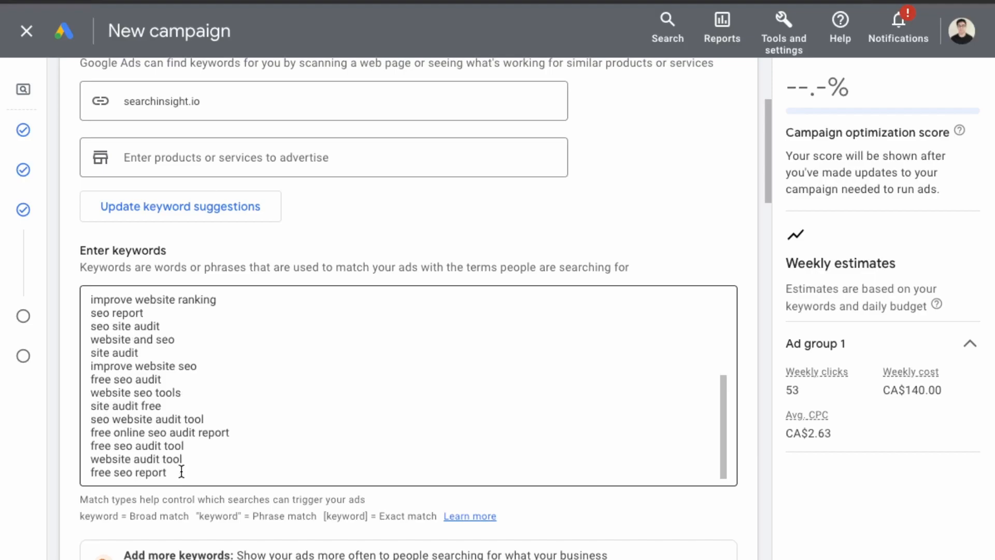
# Delete all the suggested keywords from the ad group's keyword list.
pyautogui.click(168, 468)
pyautogui.moveTo(167, 469); pyautogui.dragTo(88, 397)
pyautogui.scroll(8, 88, 394)
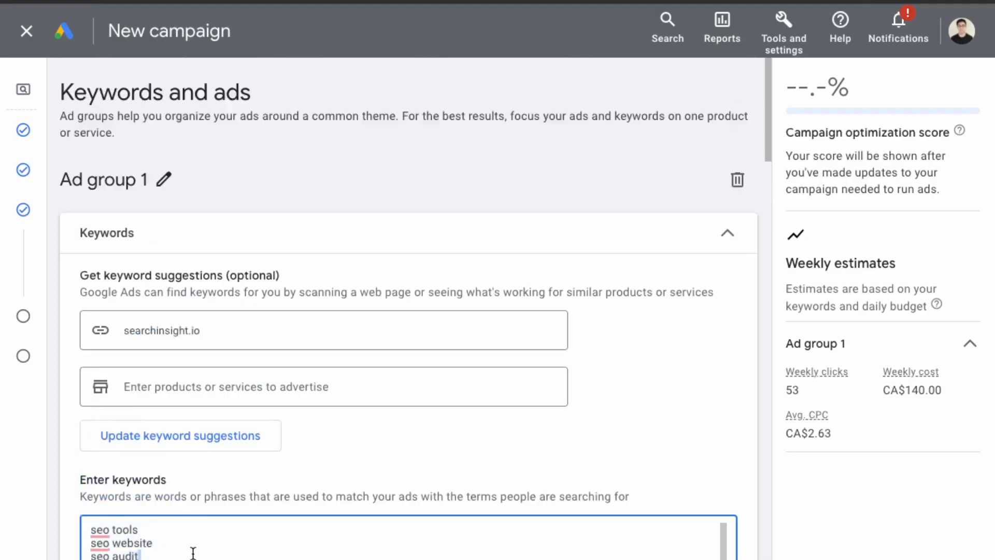
pyautogui.scroll(-10, 215, 497)
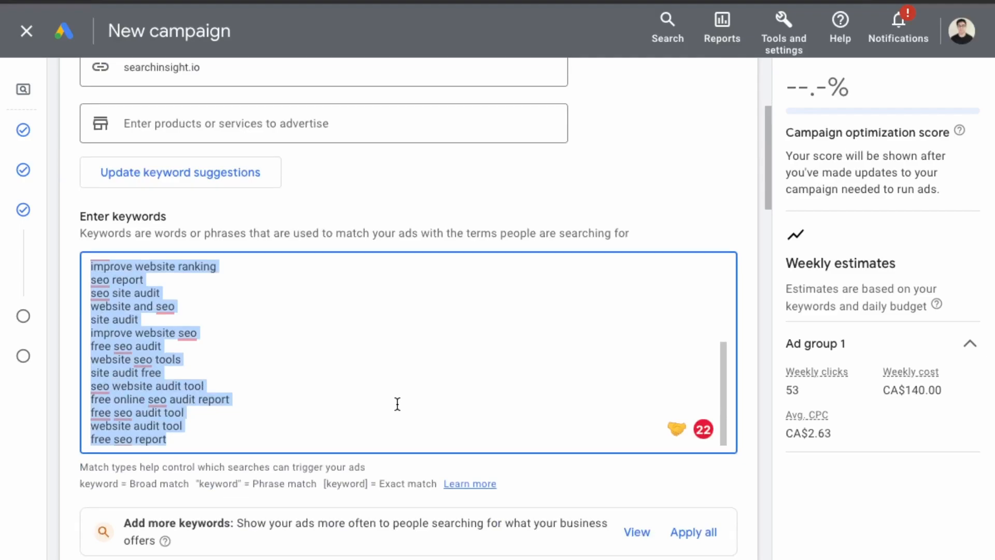
pyautogui.press('BackSpace')
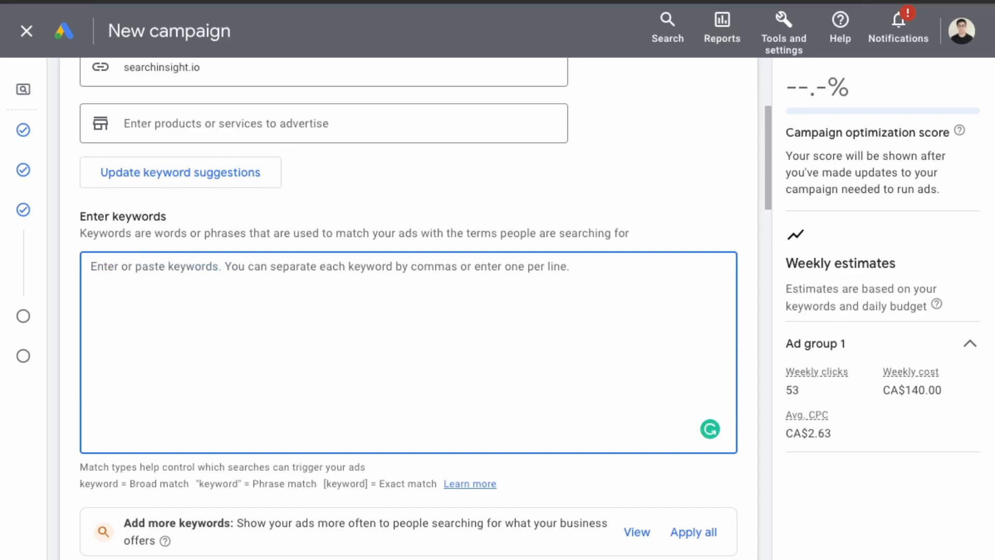
# Enter the exact match keywords [seo software], [seo audit] and [seo reports] on separate lines.
pyautogui.write('[')
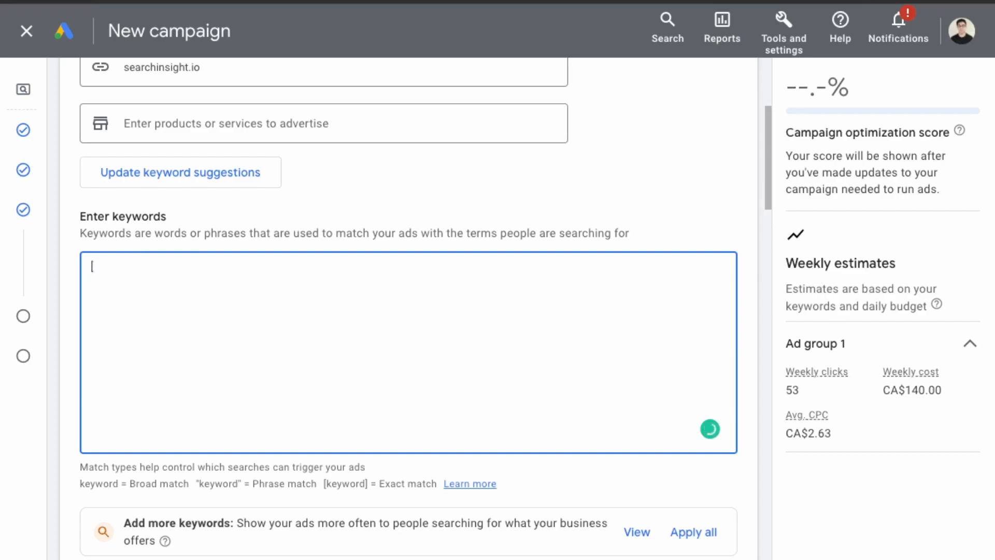
pyautogui.write('seo software')
pyautogui.click(110, 484)
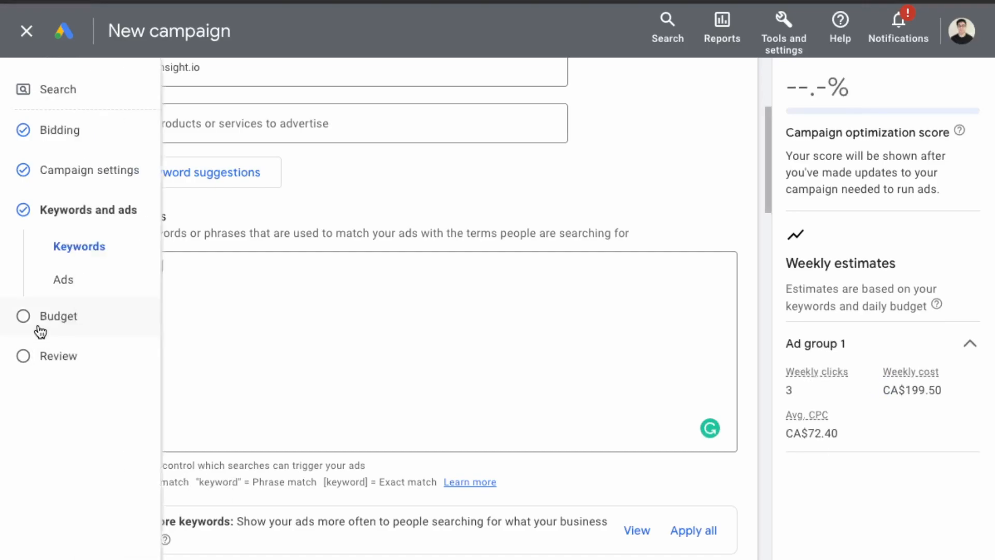
pyautogui.click(237, 270)
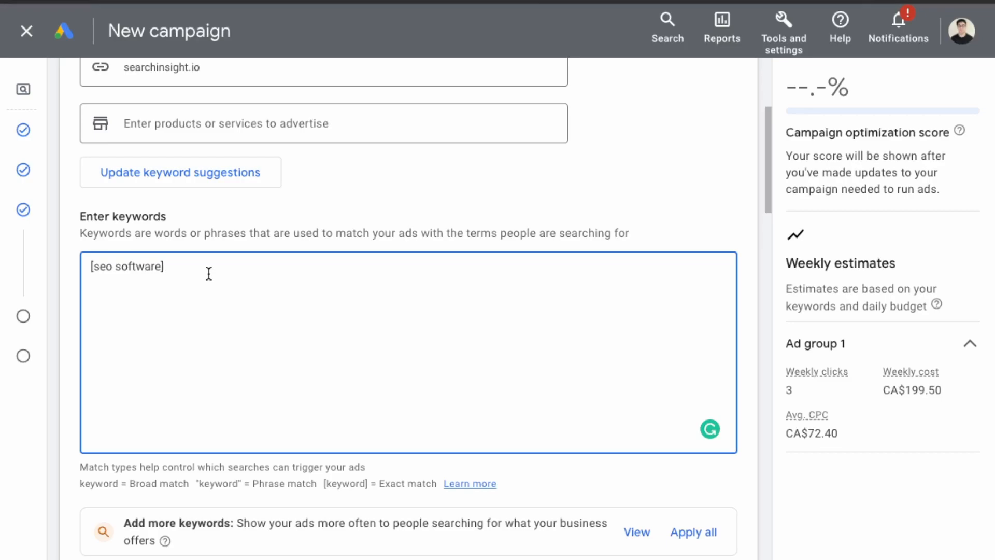
pyautogui.write('[seo audit')
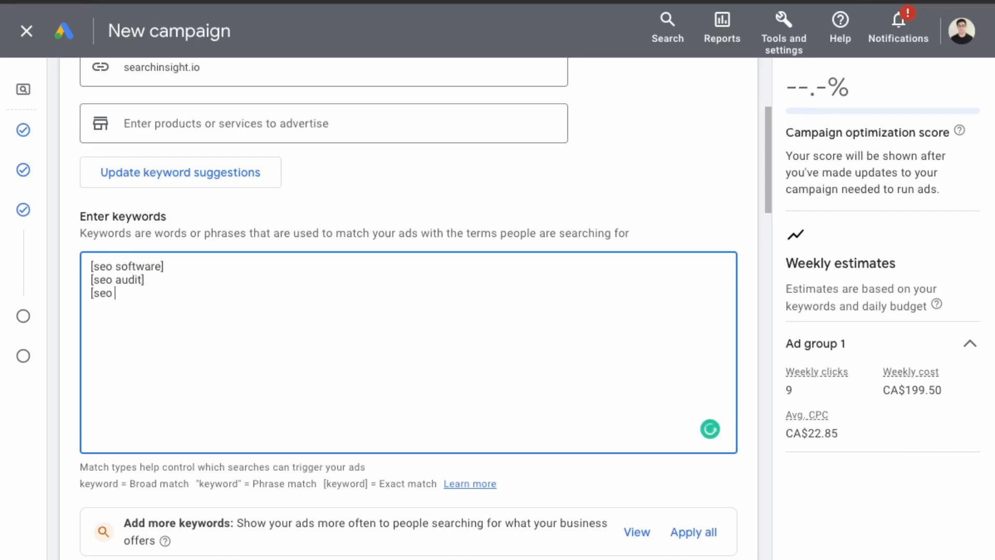
pyautogui.write('reports] ')
# Add [seo audit tool] as an exact match keyword on a new line.
pyautogui.write('seo audi')
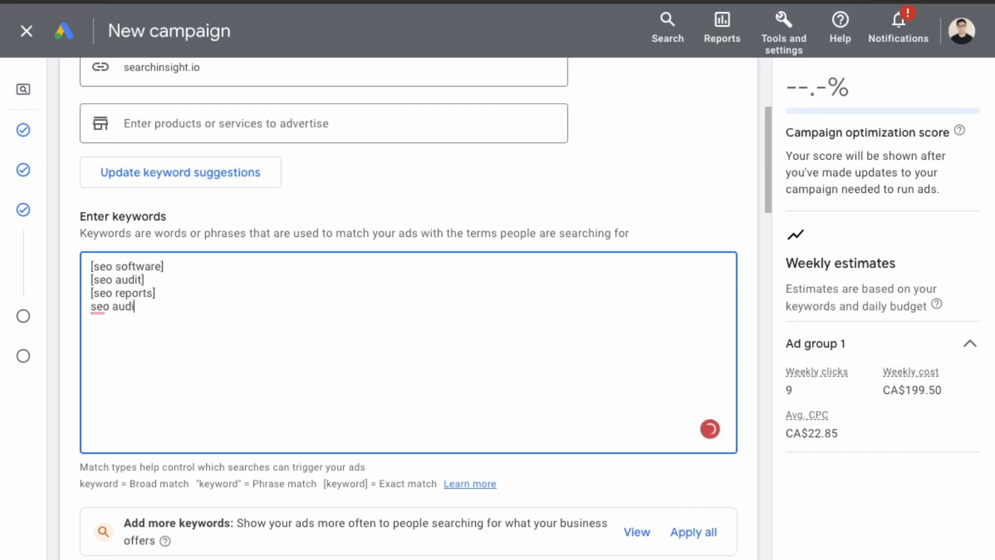
pyautogui.write('t too')
pyautogui.press('BackSpace')
pyautogui.press('BackSpace')
pyautogui.press('BackSpace')
pyautogui.press('BackSpace')
pyautogui.press('BackSpace')
pyautogui.press('BackSpace')
pyautogui.press('BackSpace')
pyautogui.press('BackSpace')
pyautogui.press('BackSpace')
pyautogui.press('BackSpace')
pyautogui.press('BackSpace')
pyautogui.press('BackSpace')
pyautogui.press('BackSpace')
pyautogui.write('[seo audit')
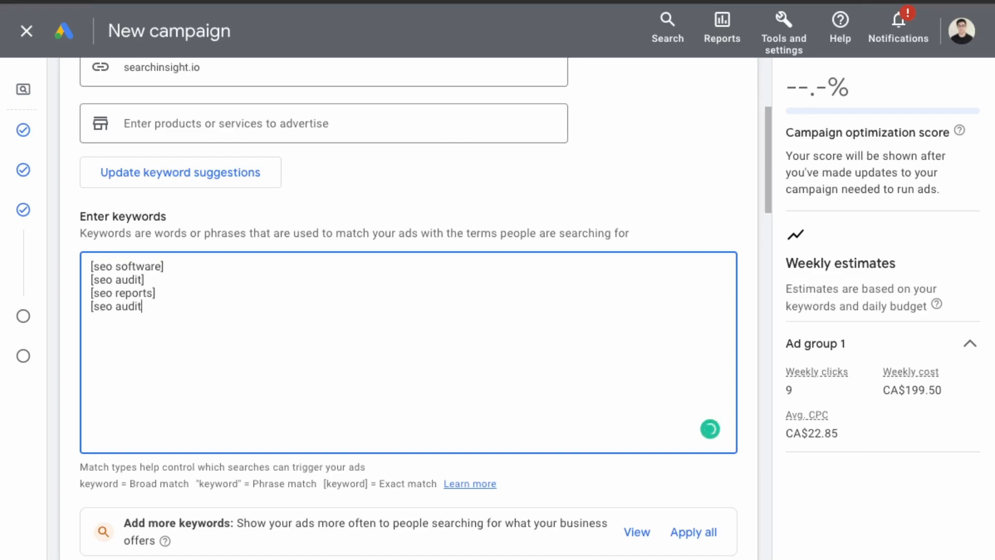
pyautogui.write(' tool]')
# Add [seo tools] as an exact match keyword on a new line.
pyautogui.write('seo tool')
pyautogui.press('BackSpace')
pyautogui.press('BackSpace')
pyautogui.press('BackSpace')
pyautogui.press('BackSpace')
pyautogui.press('BackSpace')
pyautogui.press('BackSpace')
pyautogui.press('BackSpace')
pyautogui.press('BackSpace')
pyautogui.write('[seo tools')
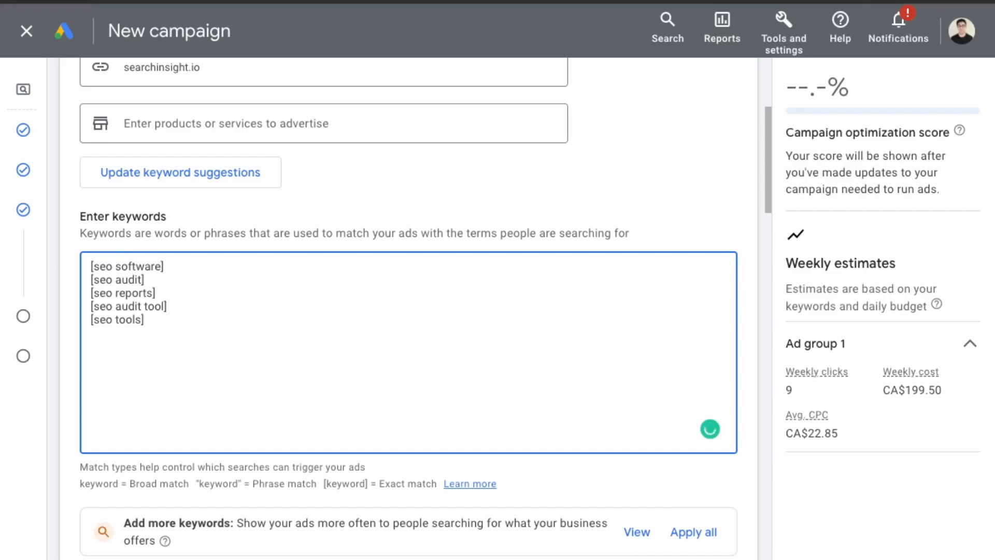
# Review the ad's final URL, display path and calls sections.
pyautogui.scroll(-7, 249, 388)
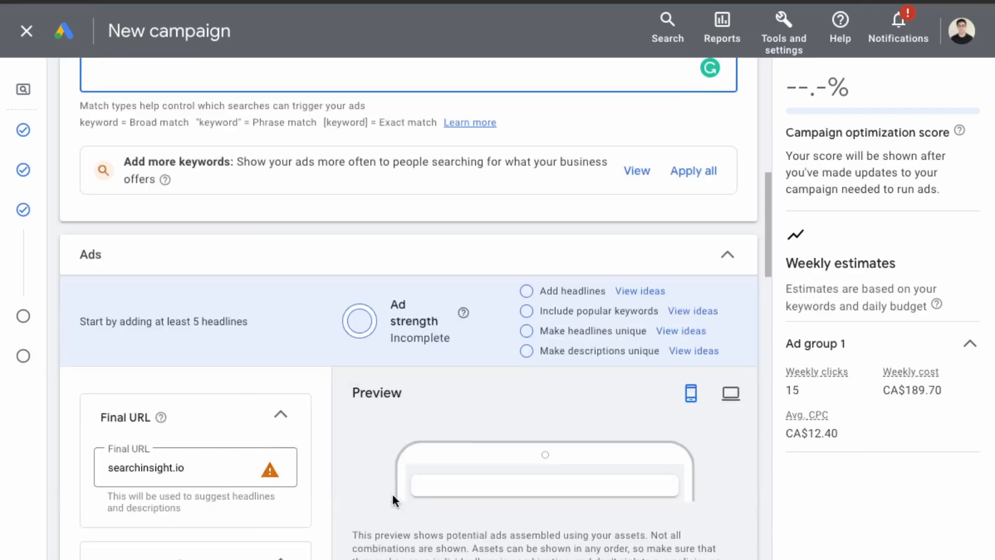
pyautogui.scroll(-1, 391, 495)
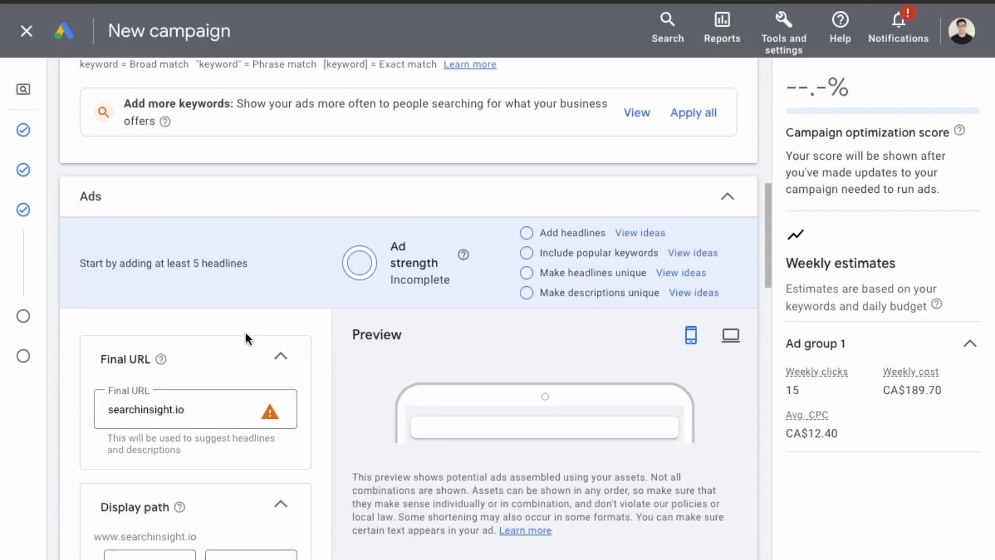
pyautogui.scroll(-1, 189, 461)
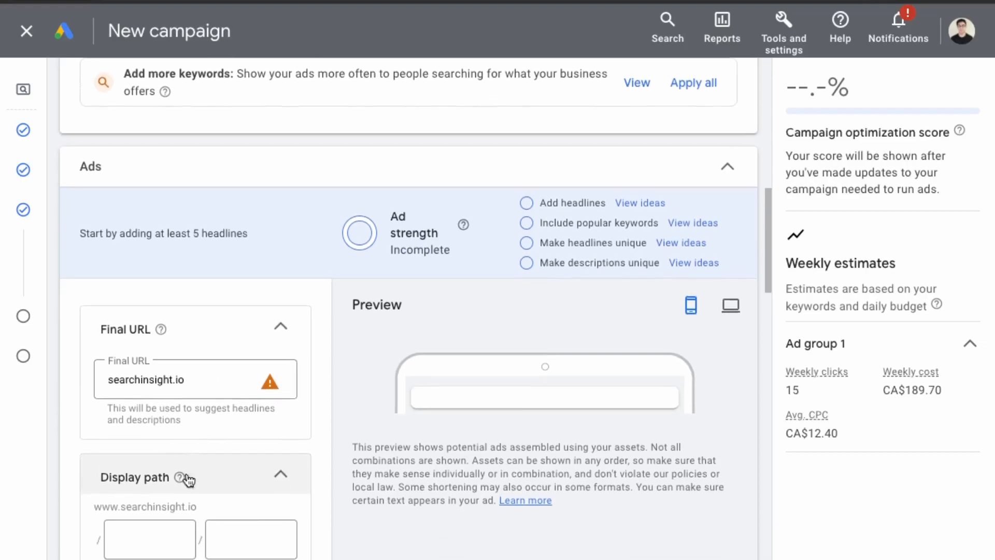
pyautogui.scroll(-2, 179, 393)
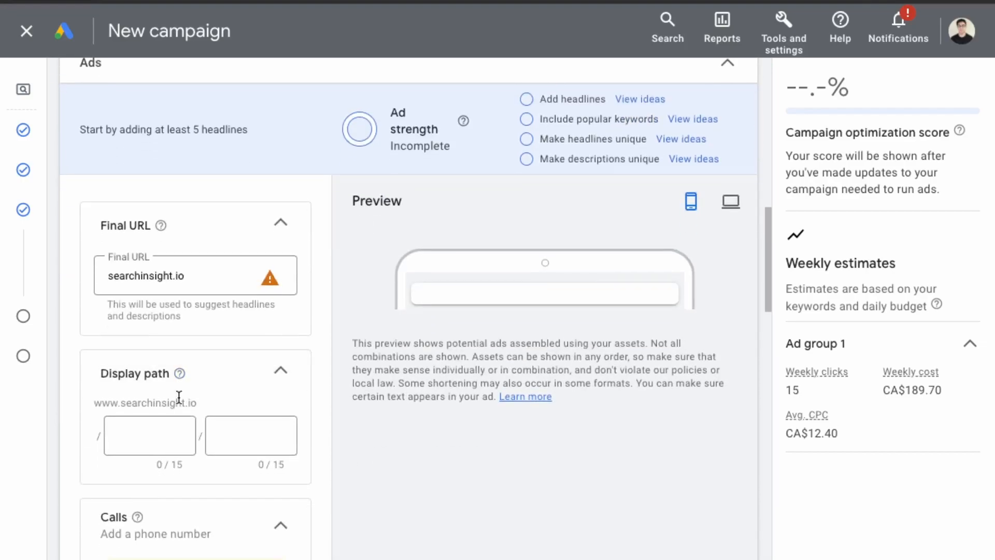
pyautogui.click(153, 436)
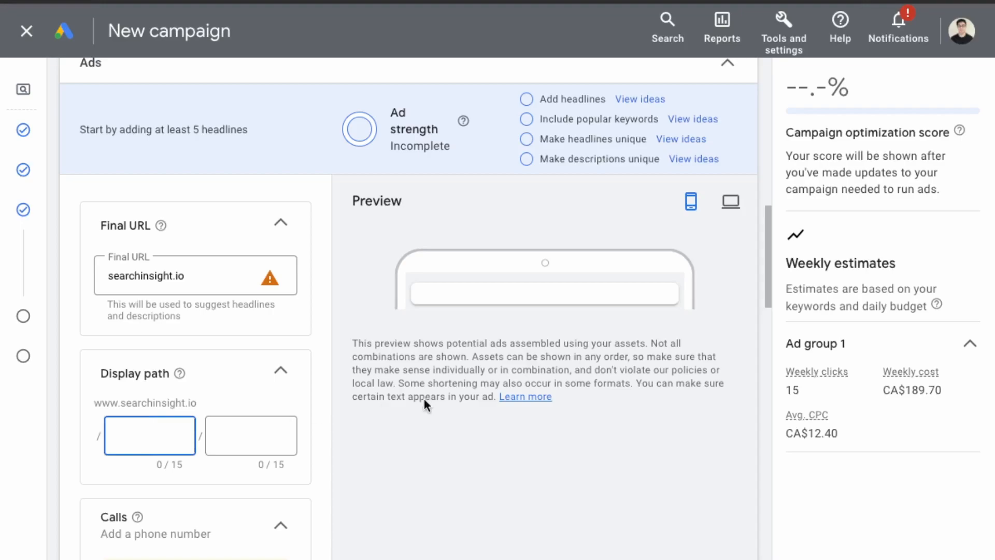
pyautogui.scroll(-3, 322, 404)
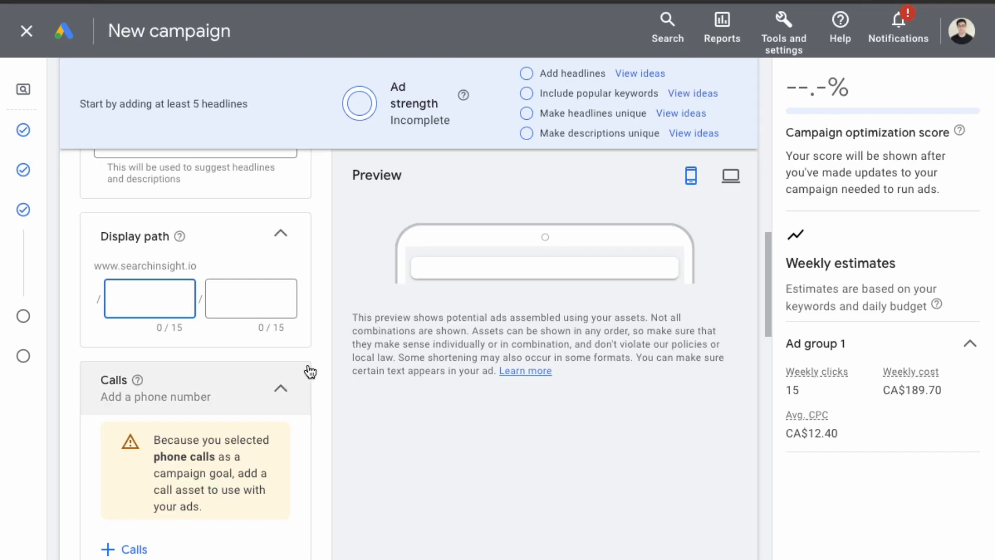
# Set the first display path field of the ad to free-trial.
pyautogui.scroll(-1, 310, 371)
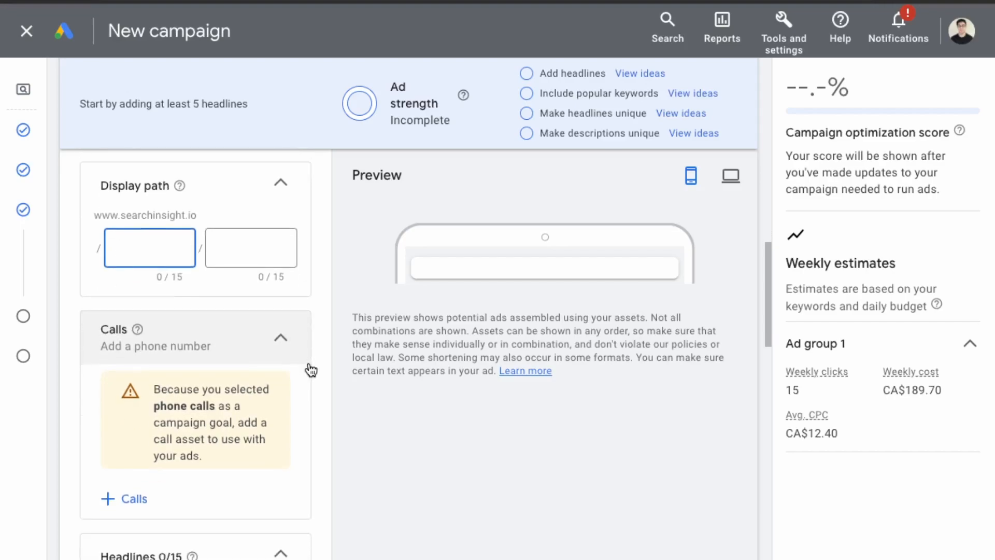
pyautogui.scroll(3, 311, 371)
pyautogui.scroll(1, 310, 369)
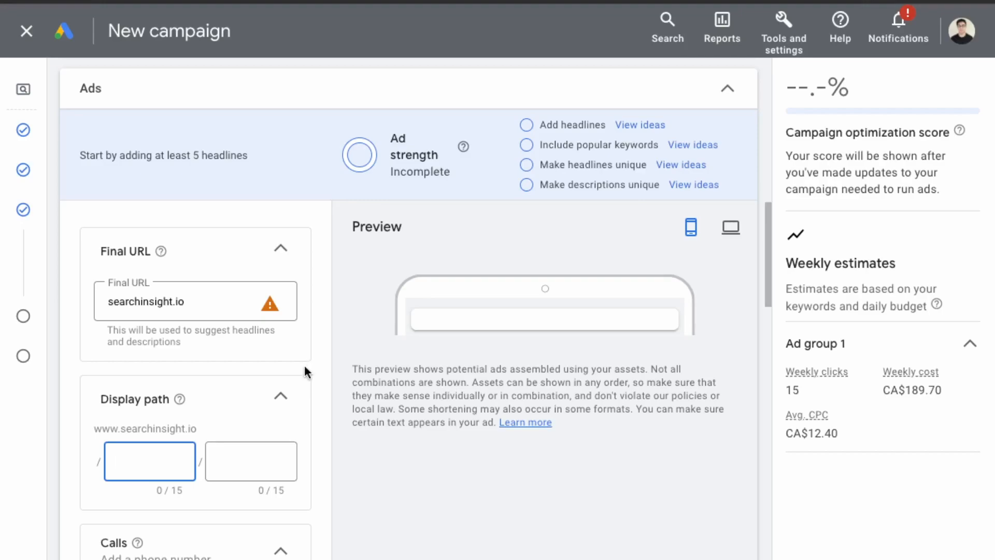
pyautogui.scroll(-1, 258, 457)
pyautogui.write('fr')
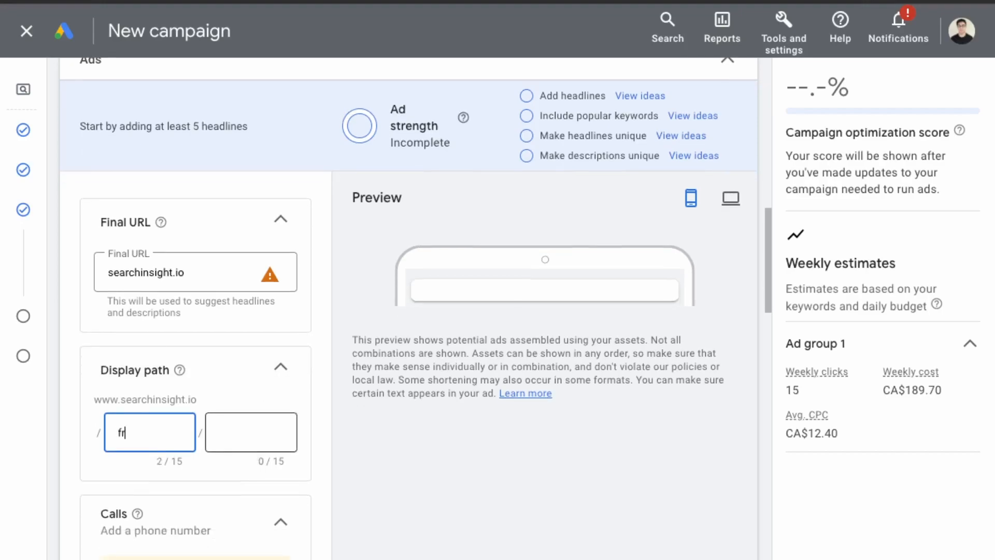
pyautogui.write('ee-trial')
# Use the suggested idea "SEO Reports to Help Websites" as the ad's first headline.
pyautogui.scroll(-7, 126, 428)
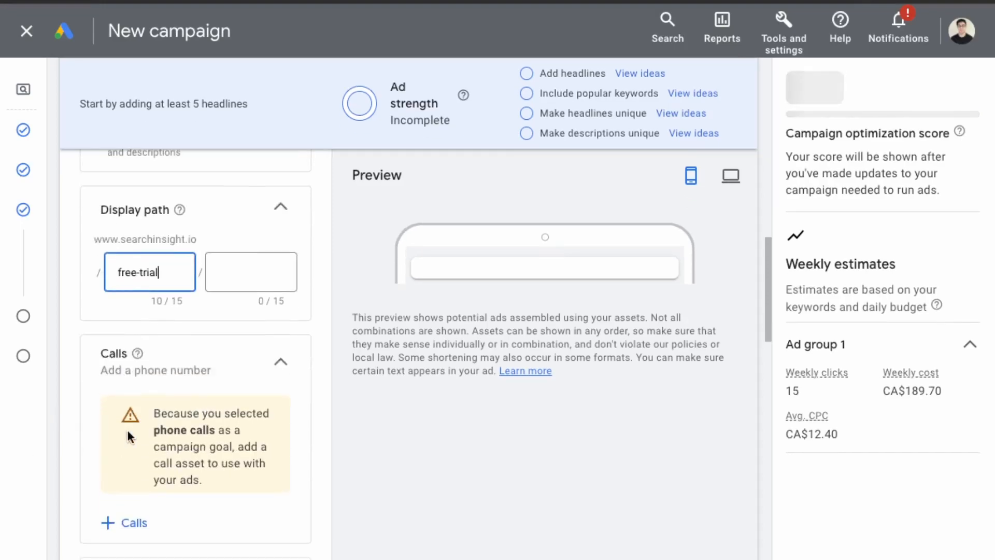
pyautogui.scroll(-2, 171, 500)
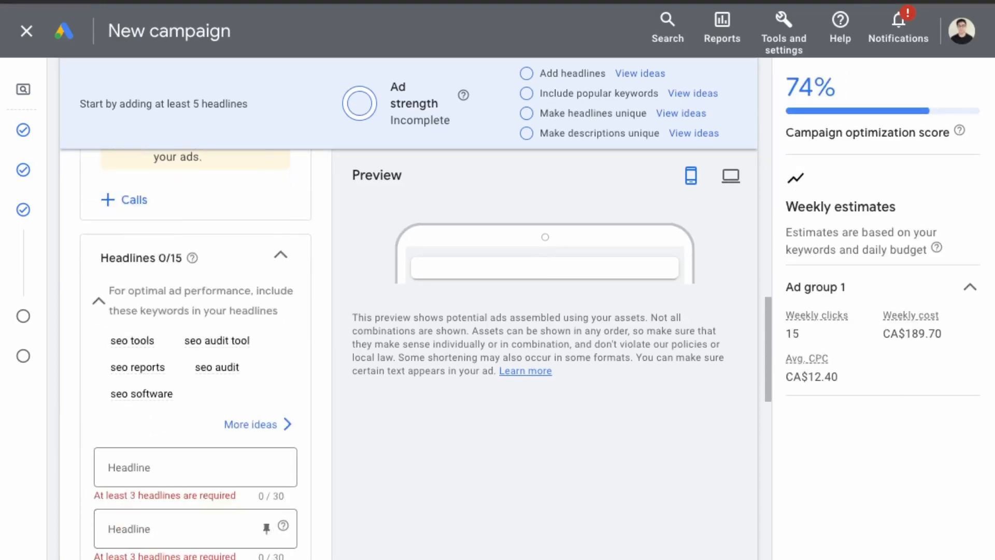
pyautogui.click(151, 468)
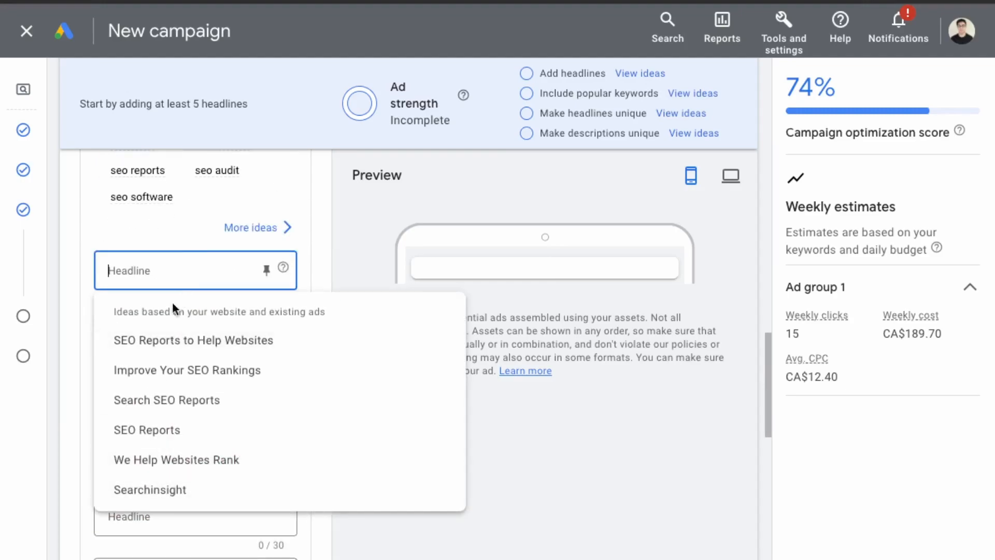
pyautogui.click(166, 343)
# Enter "Free 14 Day Trial" as the second headline and use the suggested "Improve Your SEO Rankings" as the third.
pyautogui.click(165, 333)
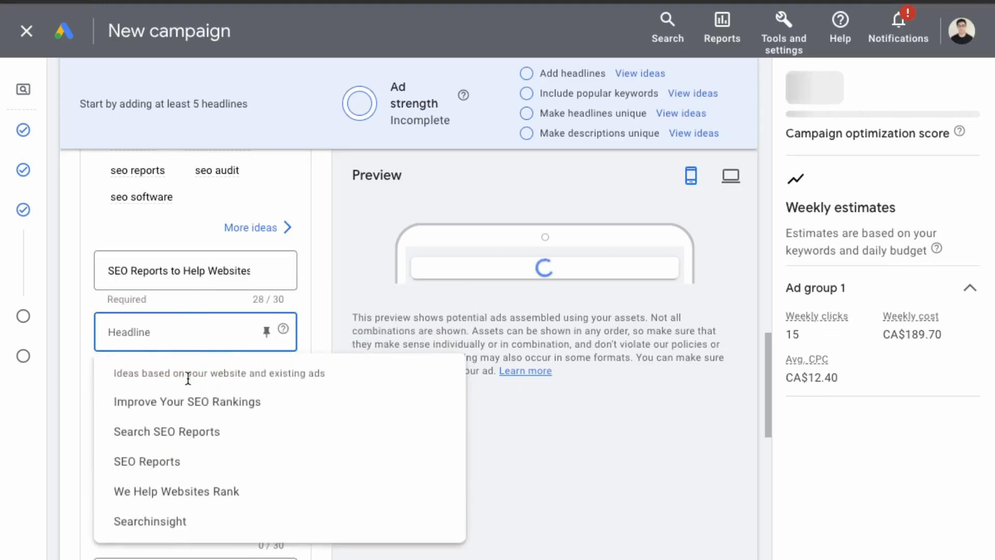
pyautogui.write('Free Tr')
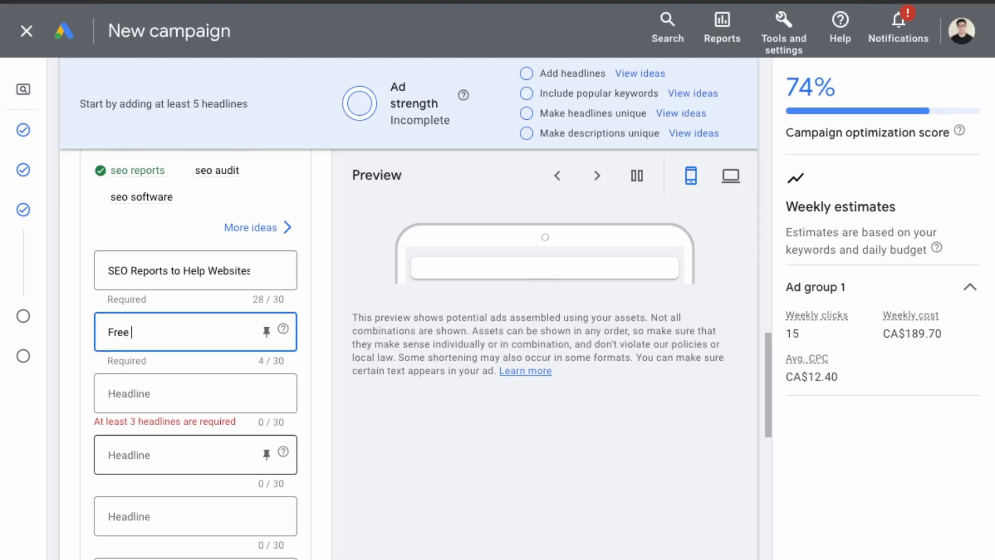
pyautogui.press('BackSpace')
pyautogui.press('BackSpace')
pyautogui.write('14 Day Trial')
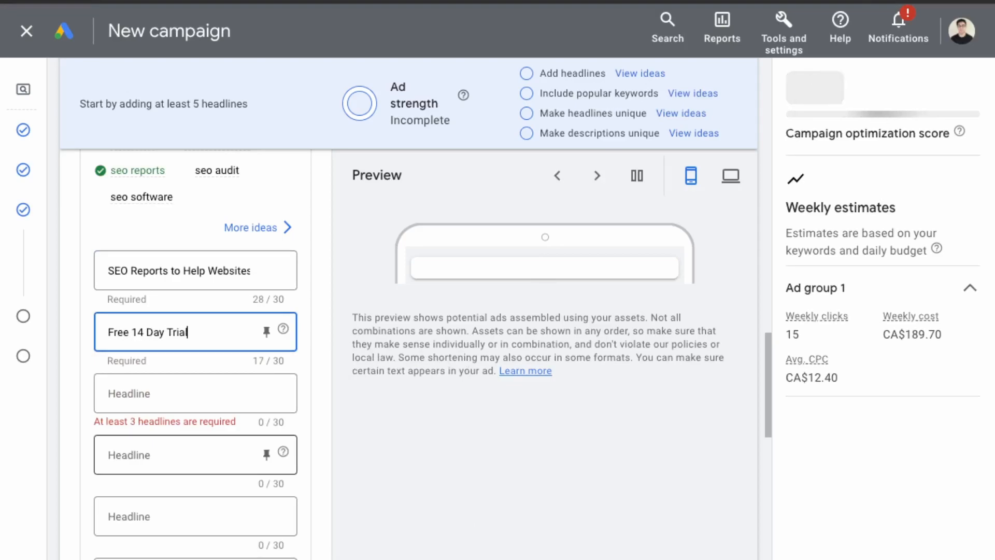
pyautogui.click(138, 392)
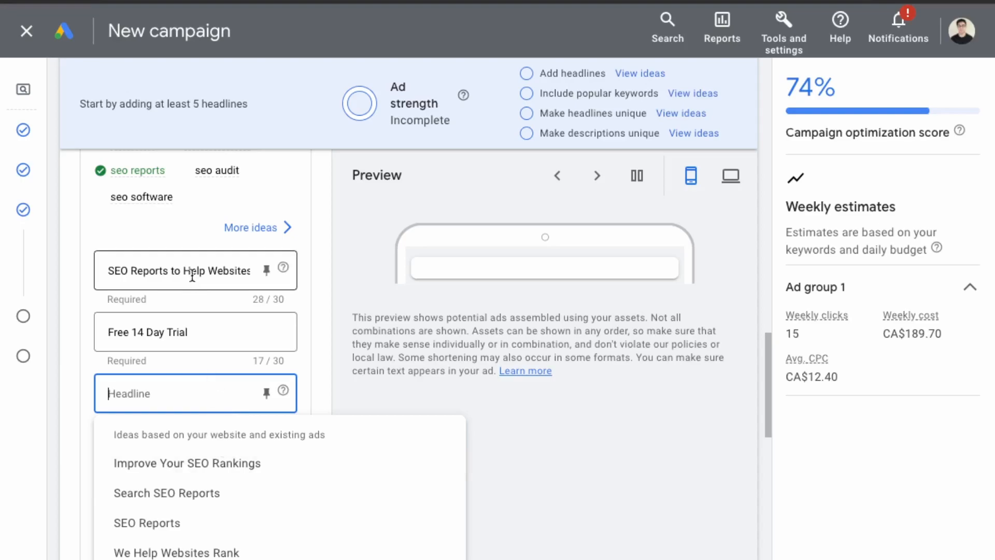
pyautogui.click(173, 462)
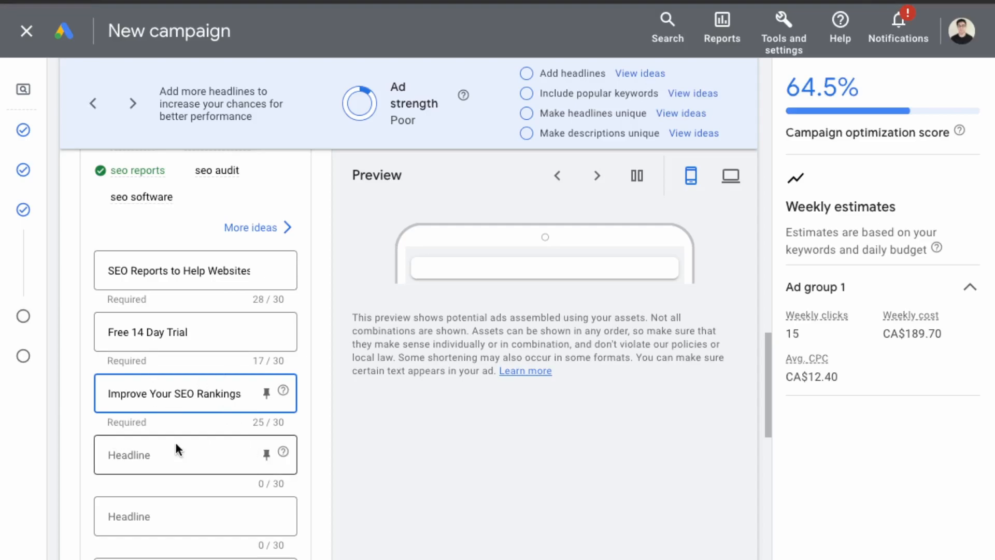
# Add the suggested descriptions "SEO Reports to Improve Website Rankings" and "SEO Reports To Help Websites Rank" to the ad.
pyautogui.scroll(-1, 176, 441)
pyautogui.scroll(-5, 175, 440)
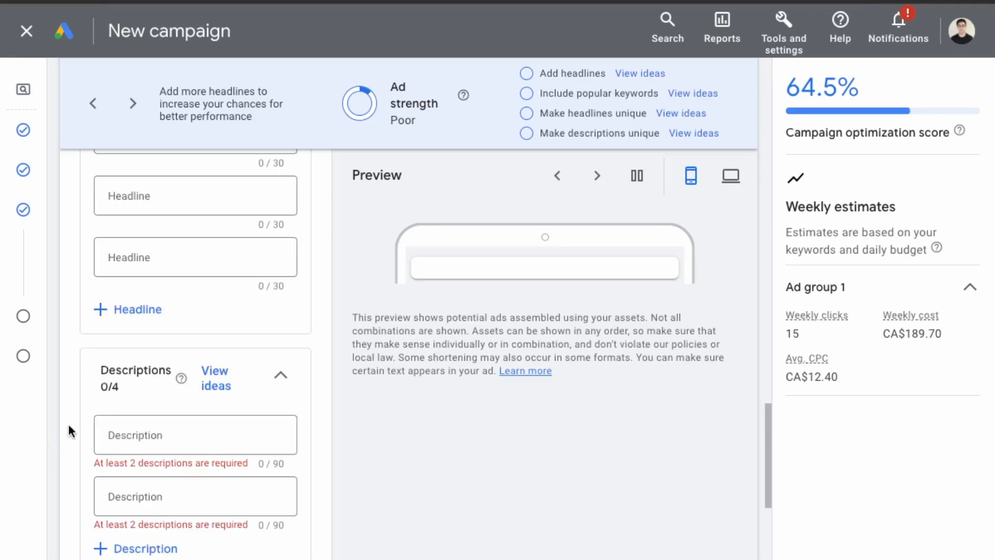
pyautogui.click(215, 385)
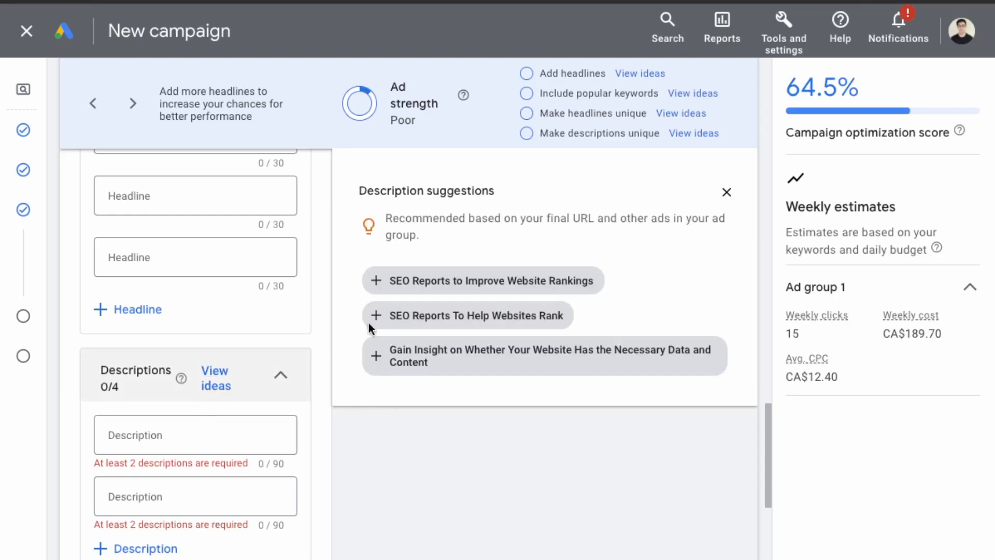
pyautogui.click(470, 280)
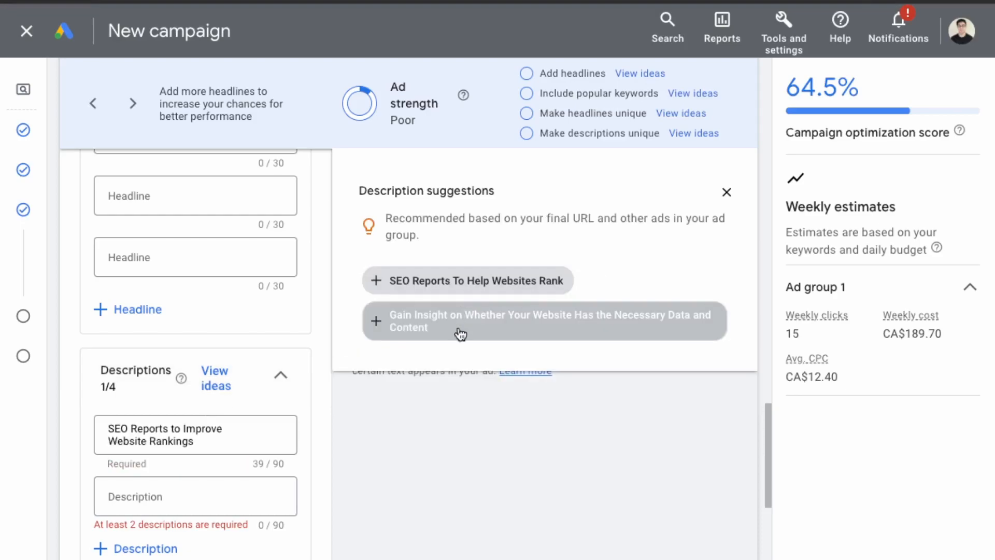
pyautogui.click(467, 281)
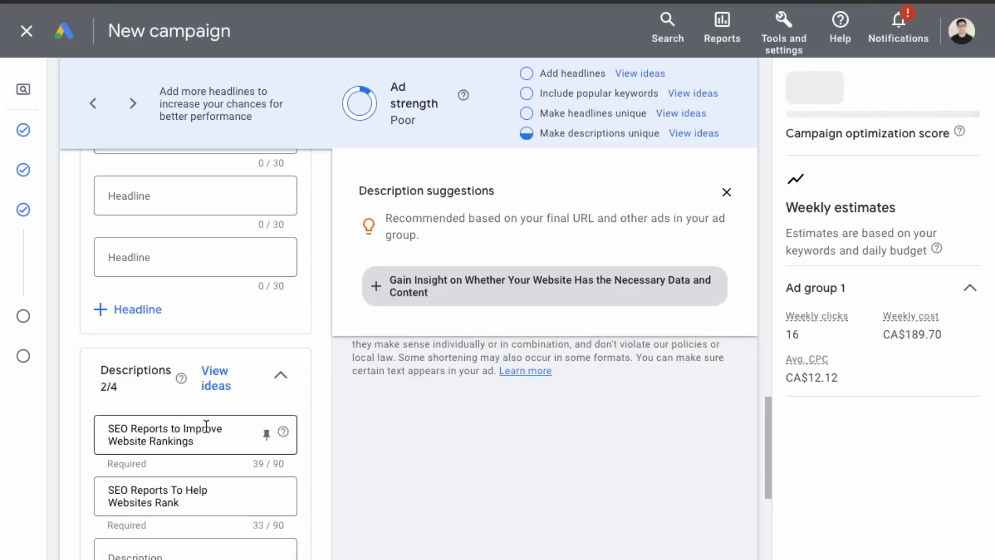
# Append "- Free 14 day Trial" to the end of both ad descriptions.
pyautogui.click(206, 443)
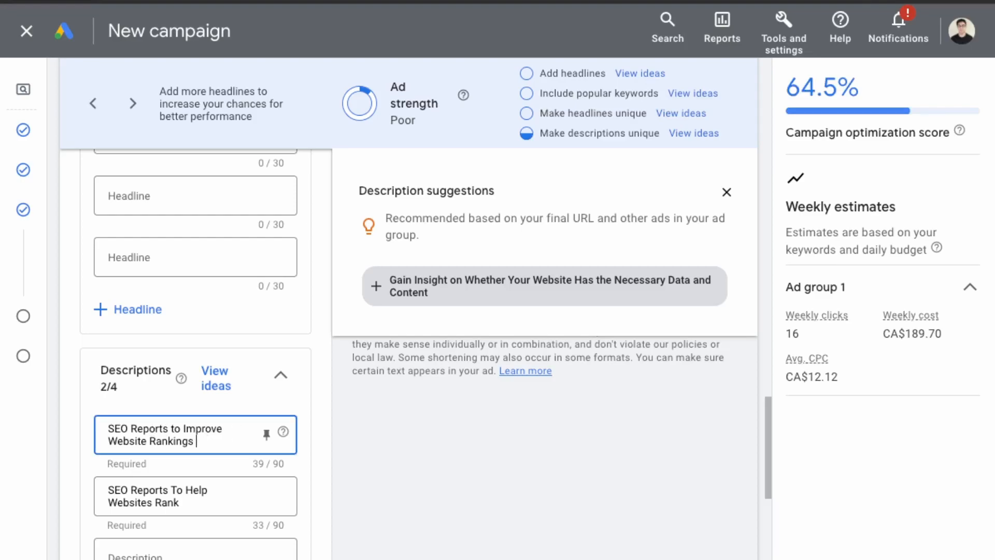
pyautogui.write('- Free 14 Trial')
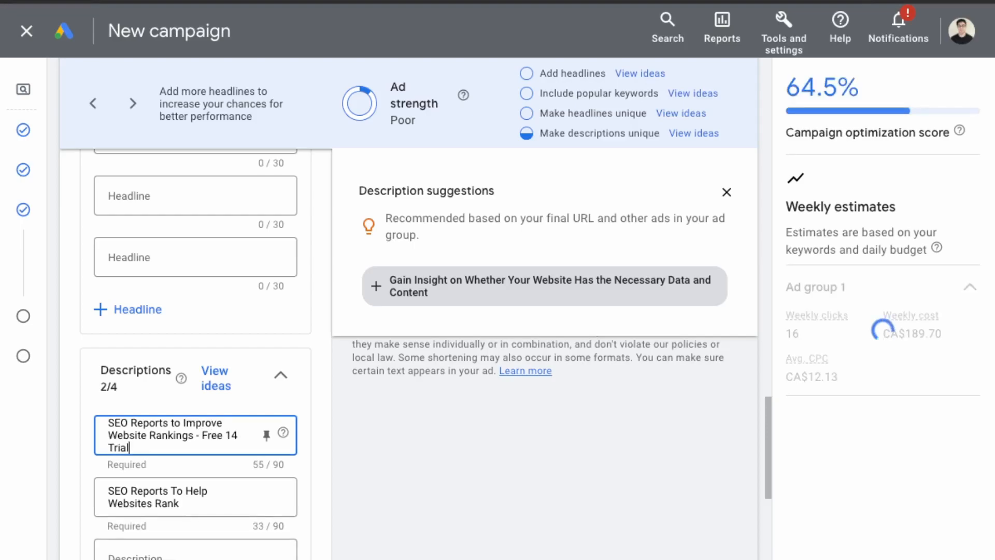
pyautogui.click(200, 503)
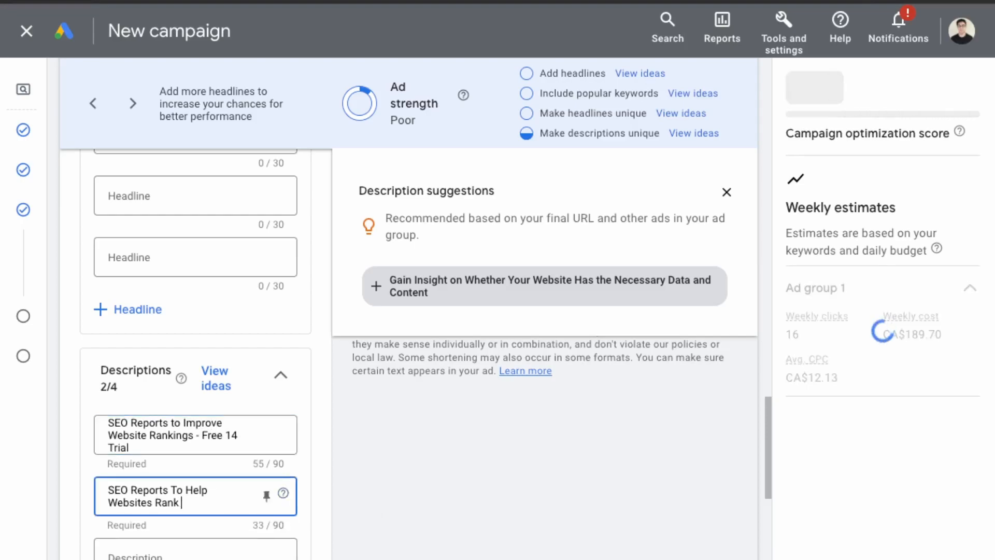
pyautogui.write('- Free 14')
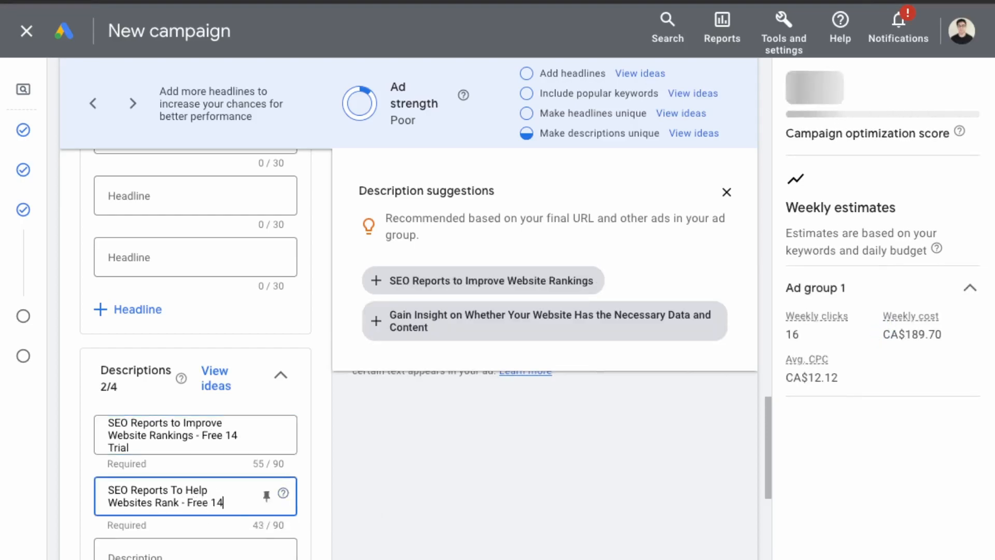
pyautogui.click(262, 438)
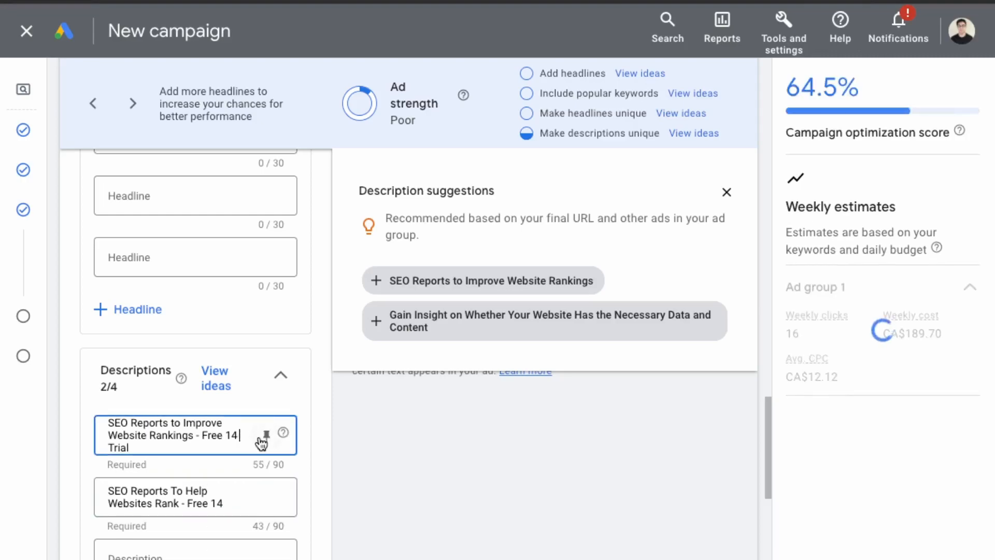
pyautogui.click(109, 447)
pyautogui.write('day')
pyautogui.click(264, 503)
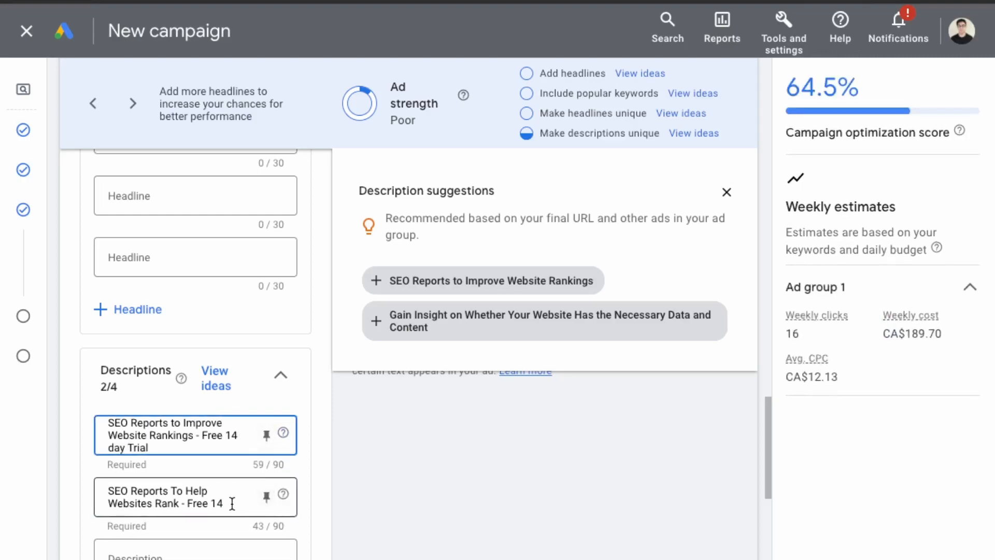
pyautogui.write('day Trial')
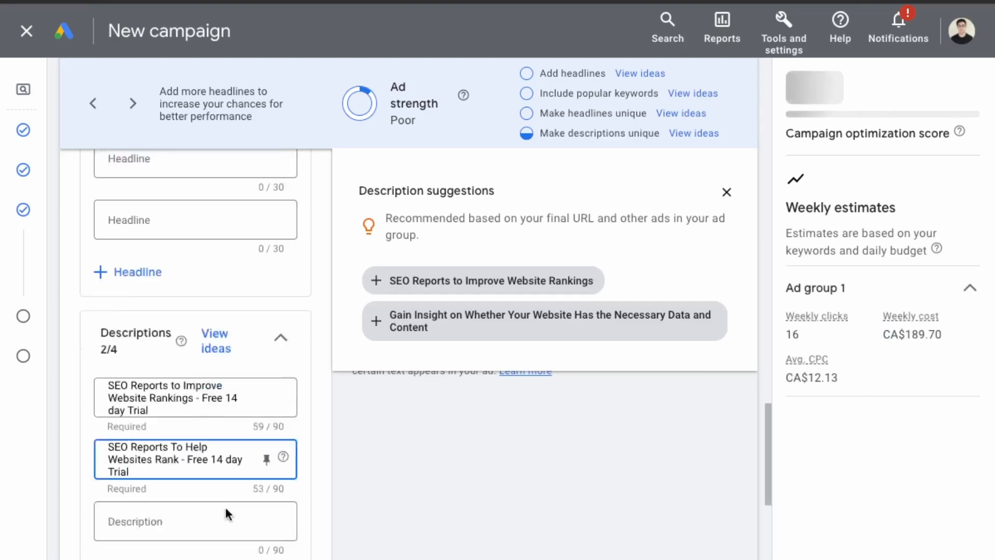
# Examine the images, sitelinks and callouts sections and the campaign sitelinks form, then close the form without adding sitelinks.
pyautogui.scroll(-3, 225, 505)
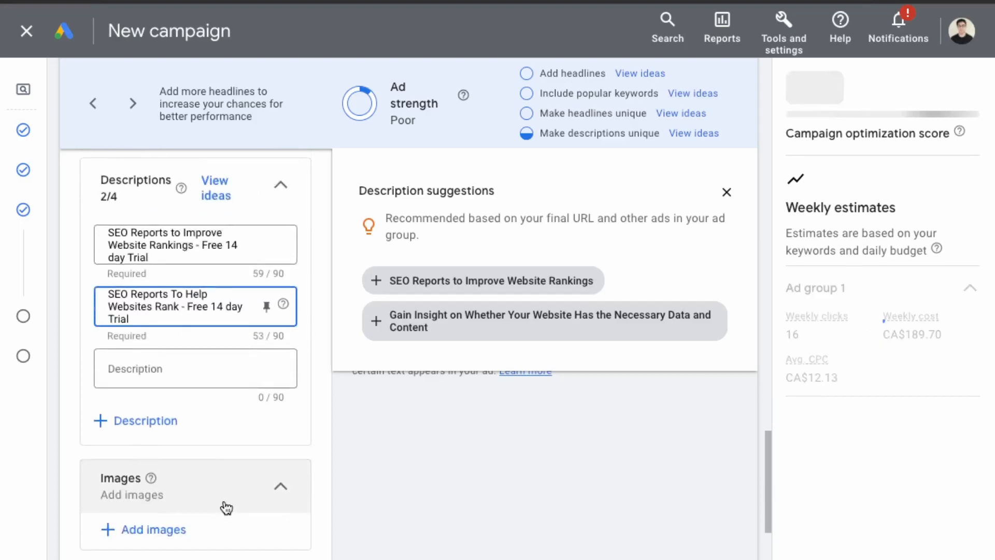
pyautogui.scroll(-1, 222, 492)
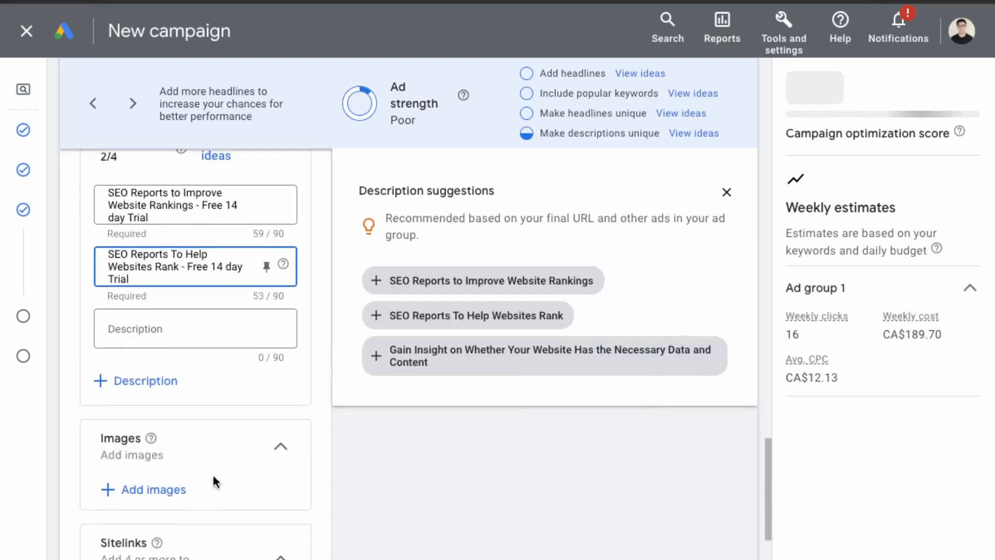
pyautogui.scroll(-2, 191, 468)
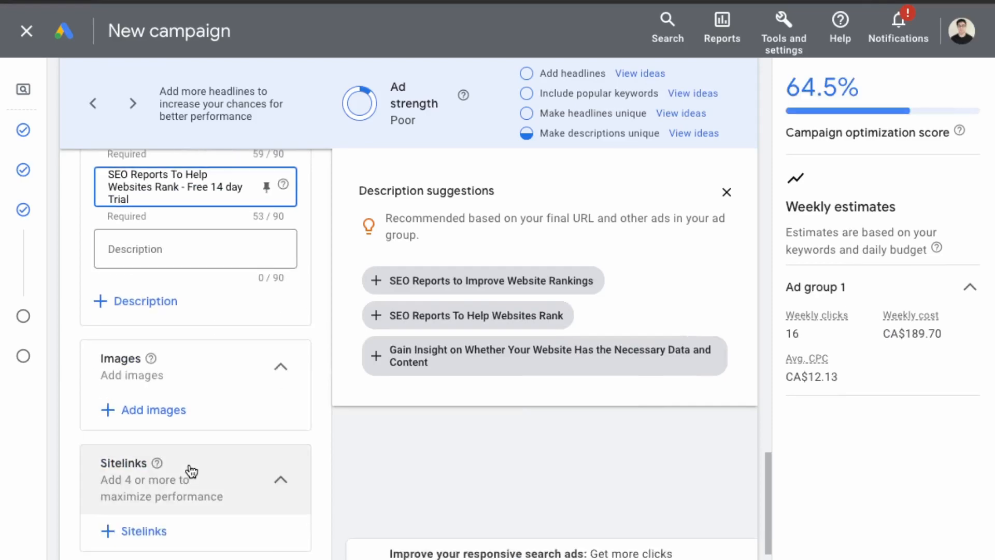
pyautogui.scroll(-2, 176, 527)
pyautogui.scroll(-1, 188, 469)
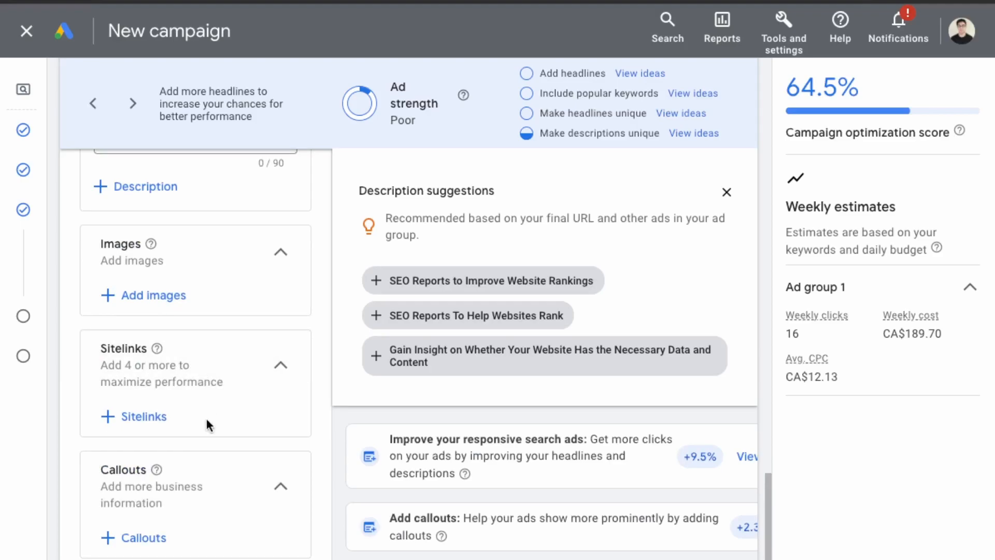
pyautogui.scroll(-1, 188, 386)
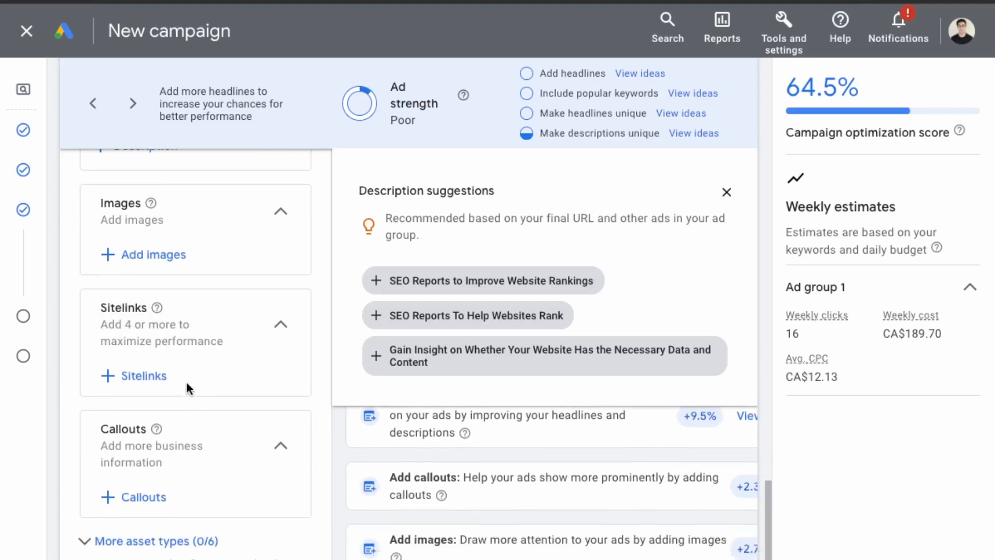
pyautogui.click(158, 378)
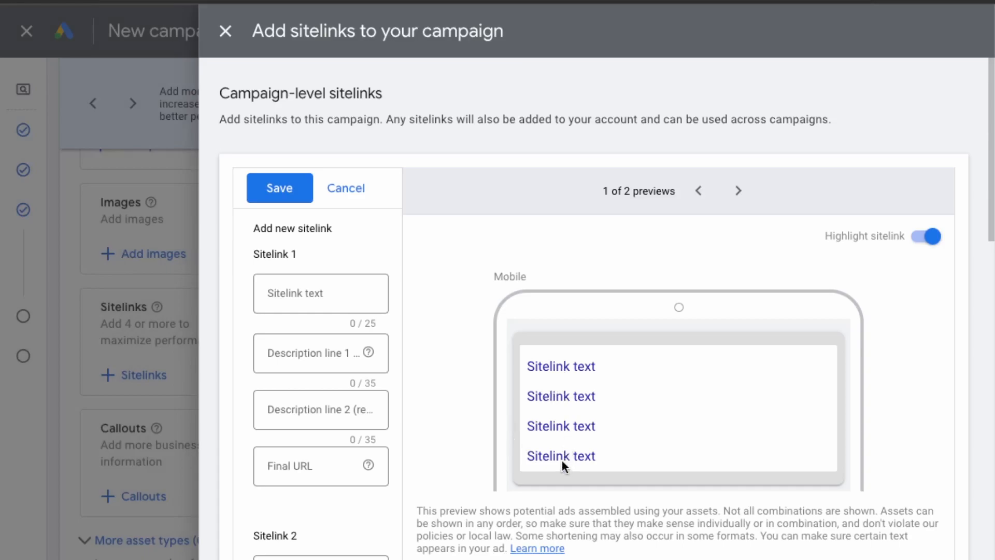
pyautogui.scroll(-5, 562, 461)
pyautogui.scroll(5, 561, 458)
pyautogui.scroll(1, 561, 459)
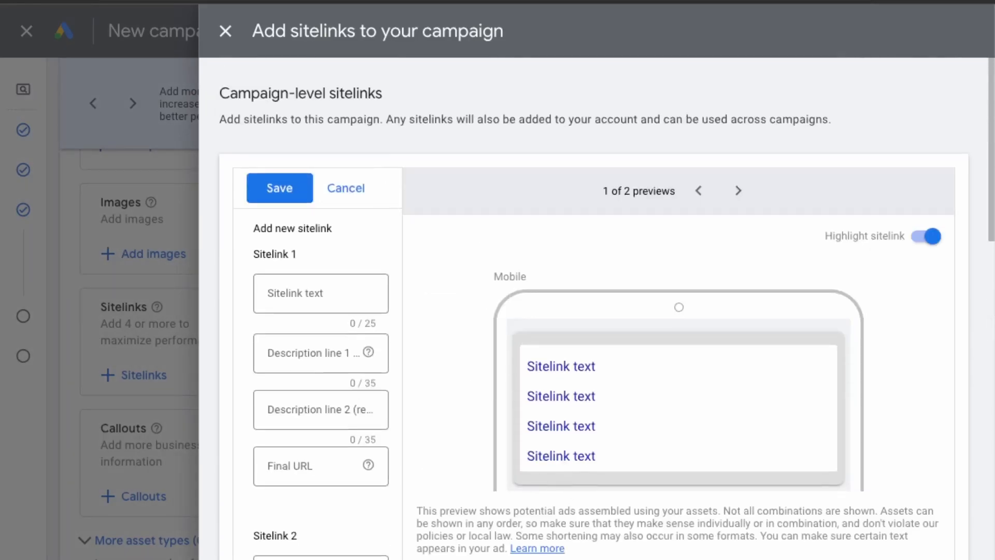
pyautogui.press('Escape')
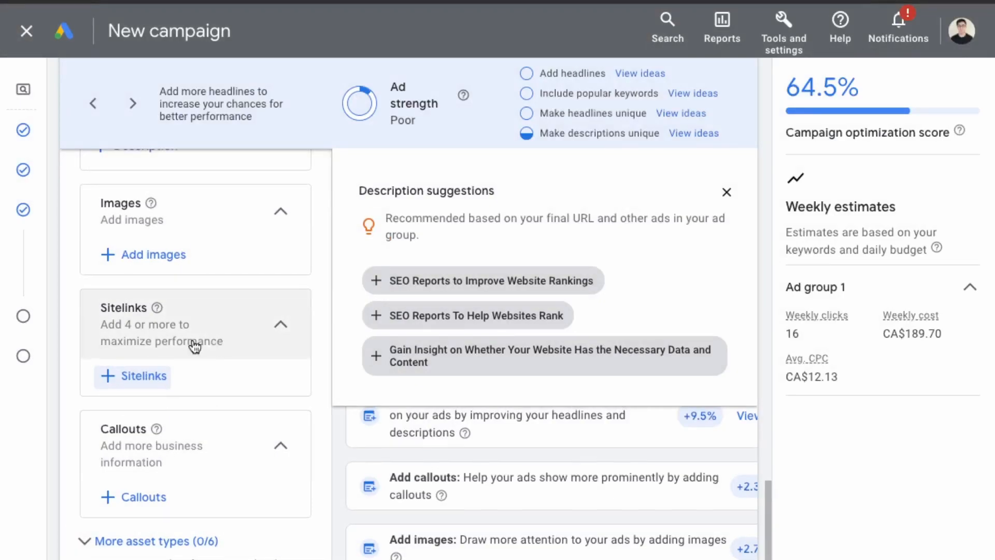
# Expand the ad URL options, leave them blank and finish the ad.
pyautogui.scroll(-2, 150, 495)
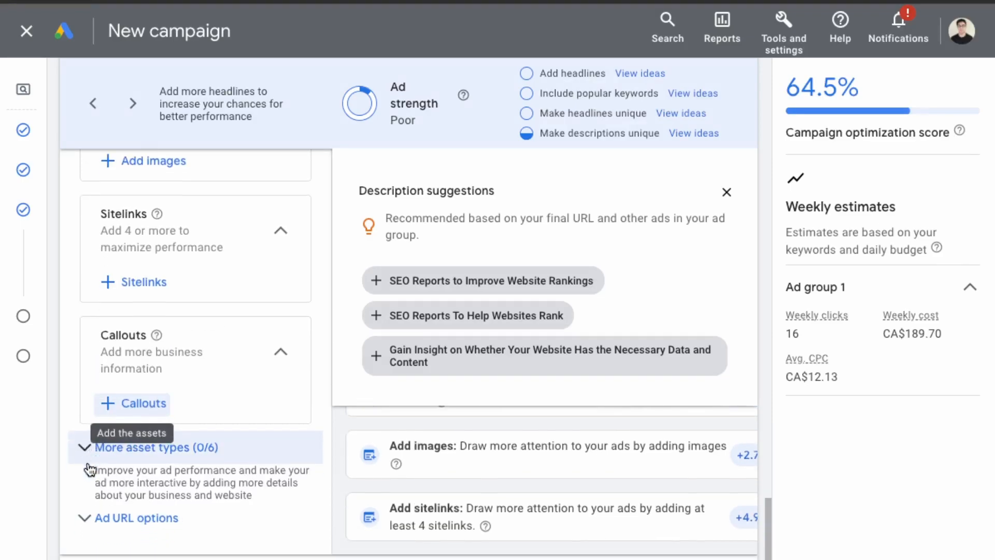
pyautogui.click(117, 502)
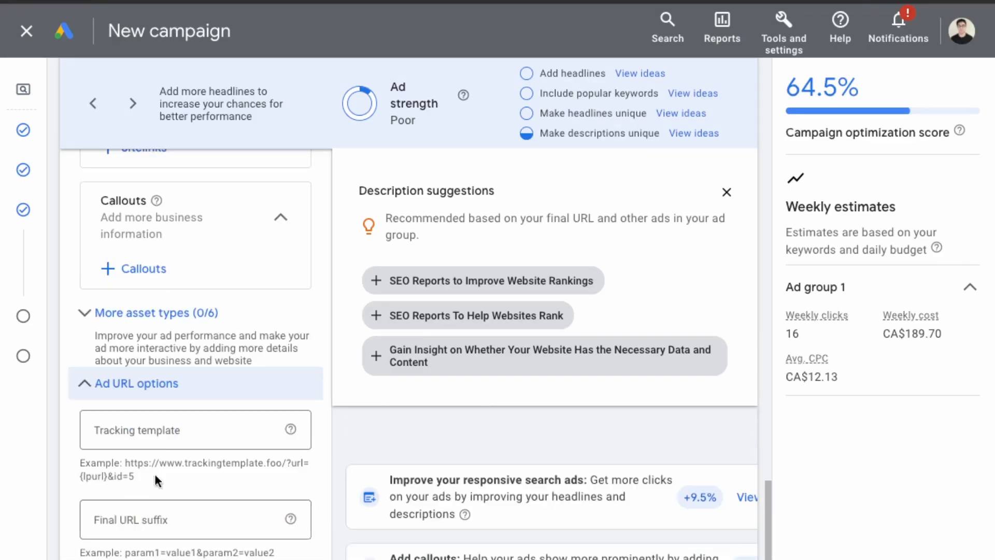
pyautogui.scroll(-4, 157, 477)
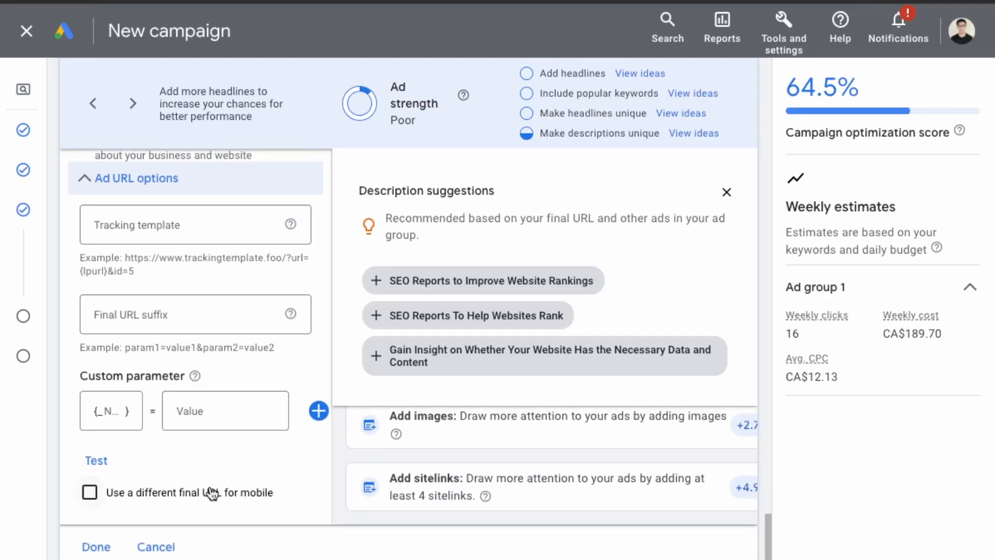
pyautogui.scroll(-1, 212, 493)
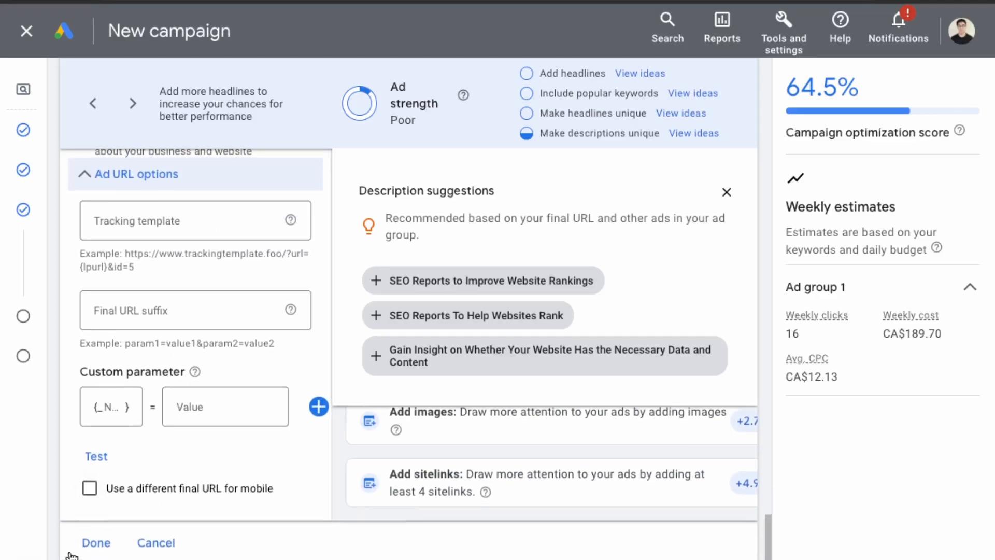
pyautogui.click(94, 545)
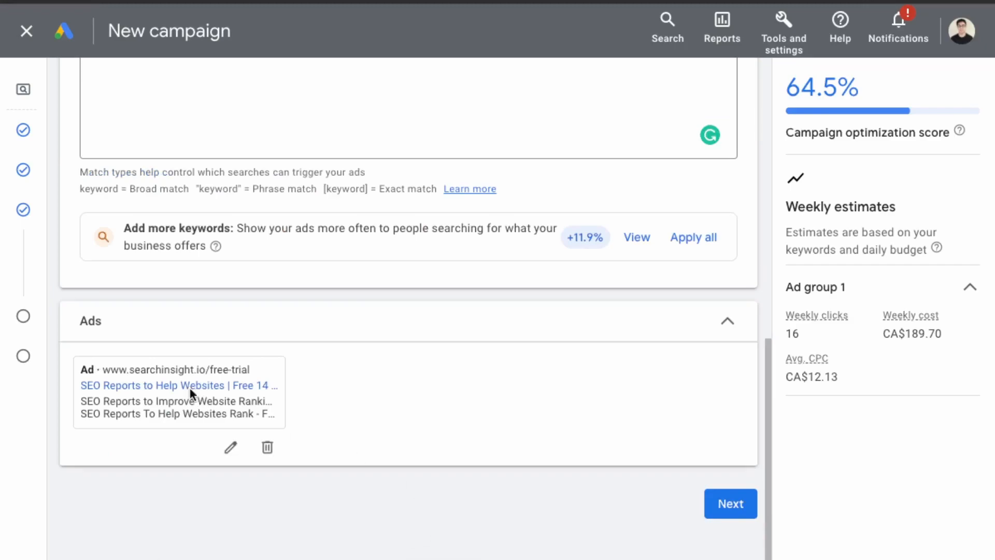
# Check the ad group's exact match keywords and finished ad, and continue to the budget settings.
pyautogui.scroll(4, 133, 415)
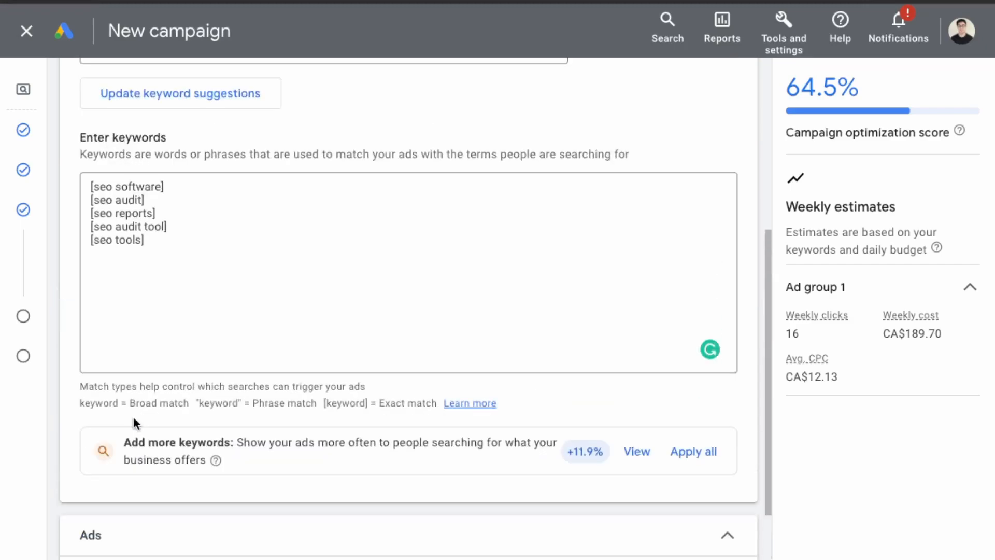
pyautogui.scroll(-2, 132, 417)
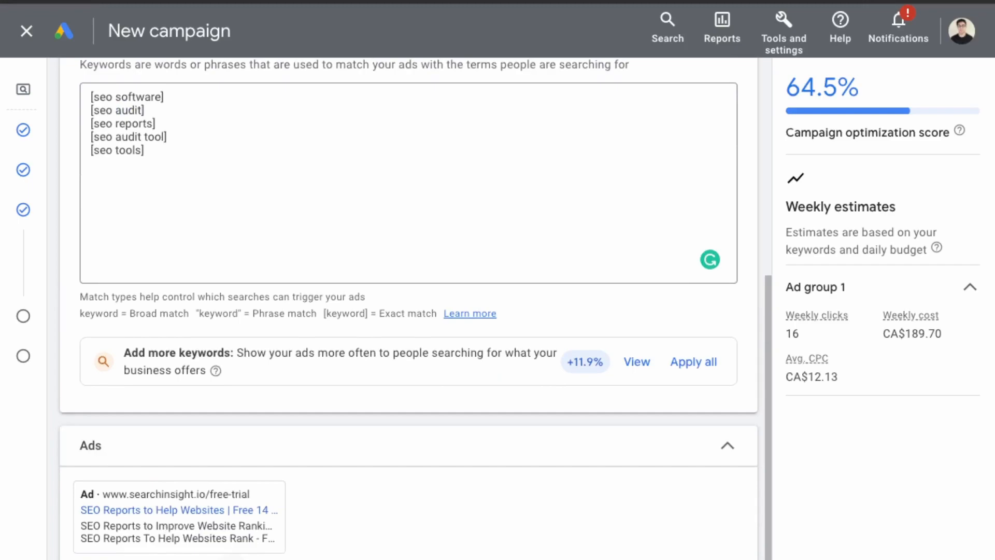
pyautogui.scroll(-2, 614, 492)
pyautogui.click(731, 537)
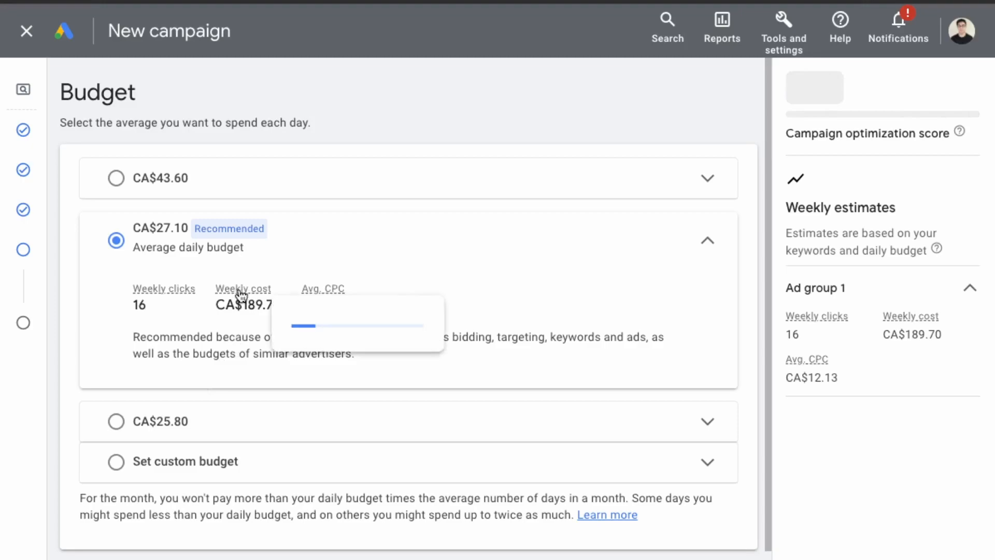
# Set a custom average daily budget of CA$10 for the campaign and continue to the final review.
pyautogui.click(358, 246)
pyautogui.click(314, 323)
pyautogui.click(212, 397)
pyautogui.moveTo(216, 392); pyautogui.dragTo(151, 393)
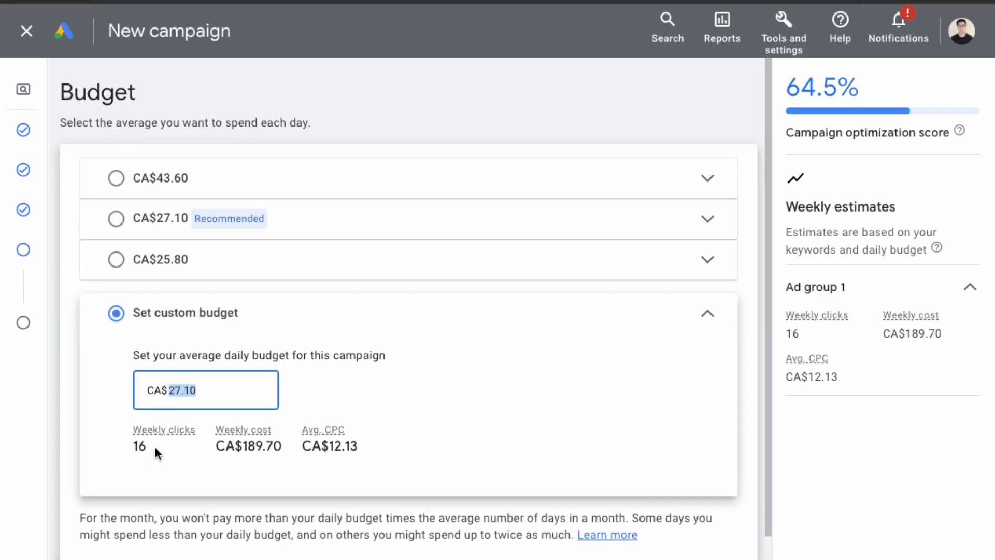
pyautogui.write('10')
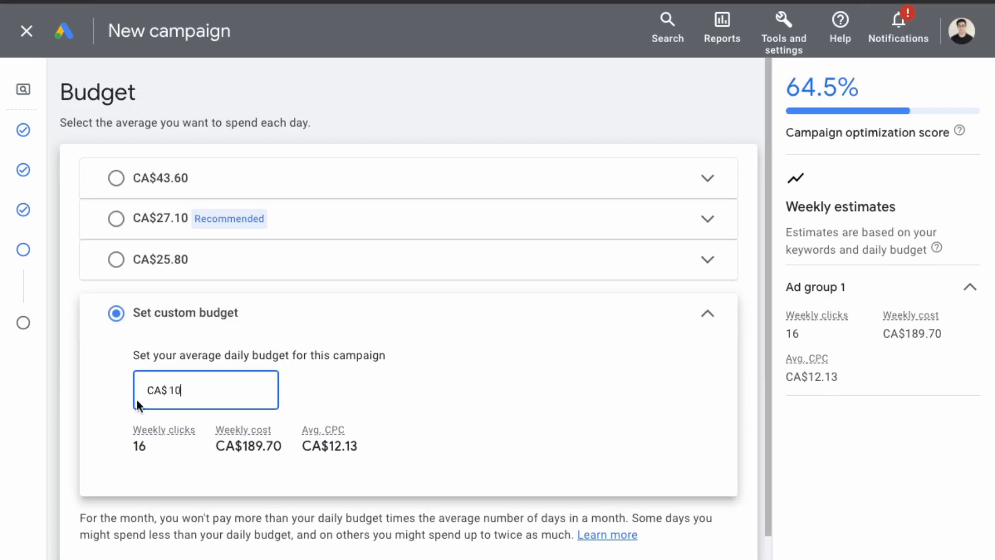
pyautogui.click(358, 384)
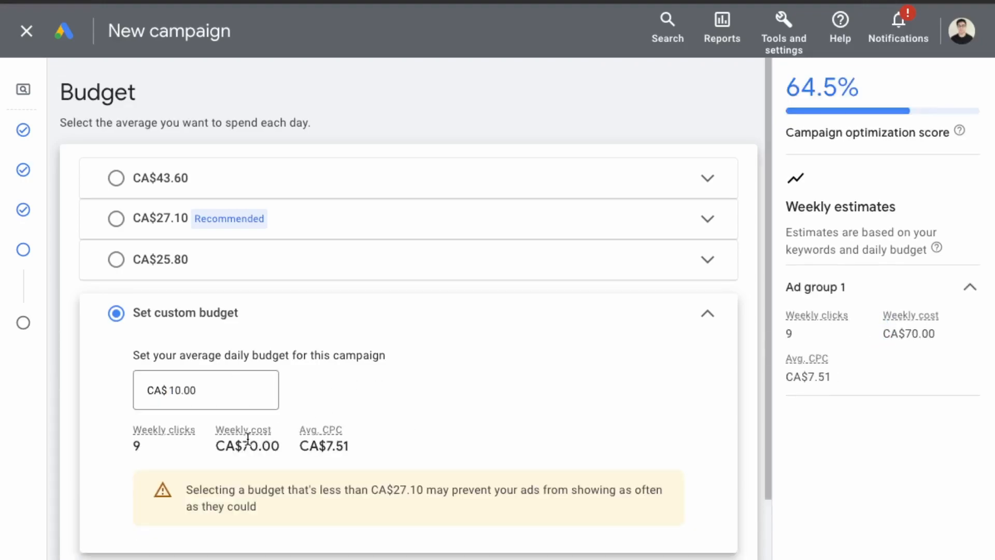
pyautogui.scroll(-3, 300, 518)
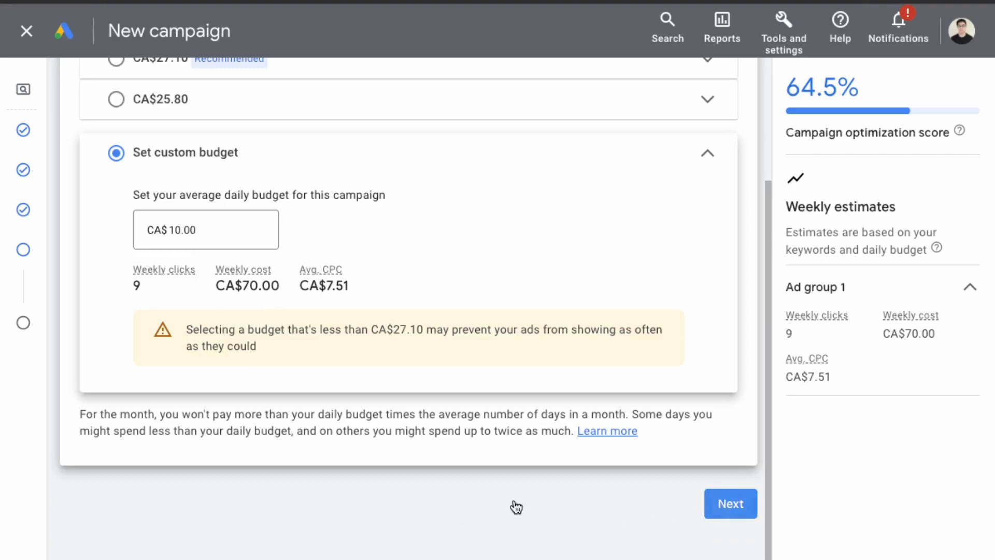
pyautogui.click(730, 504)
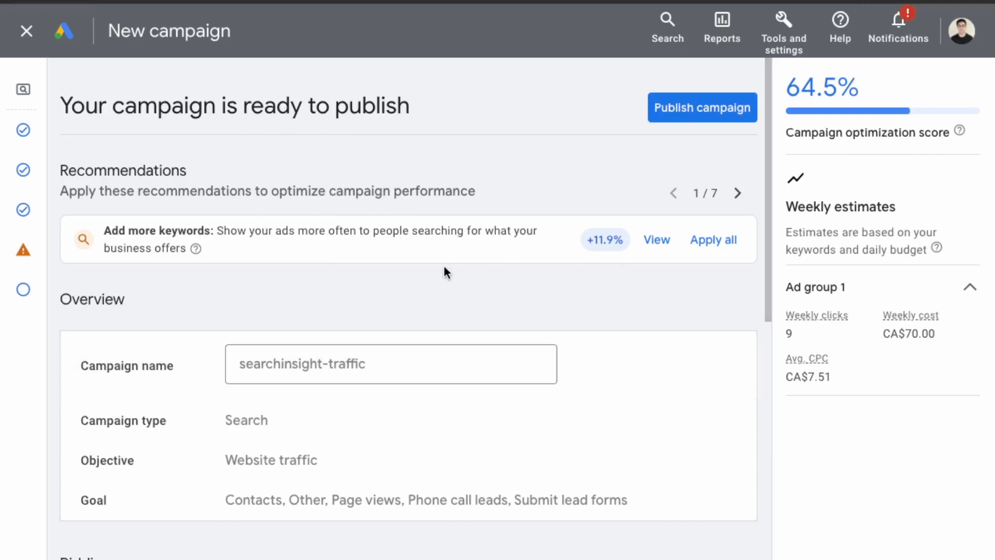
# Review the campaign summary from overview to budget, publish the searchinsight-traffic campaign and look across its ad groups table.
pyautogui.scroll(-5, 446, 268)
pyautogui.scroll(-4, 442, 266)
pyautogui.scroll(-1, 445, 273)
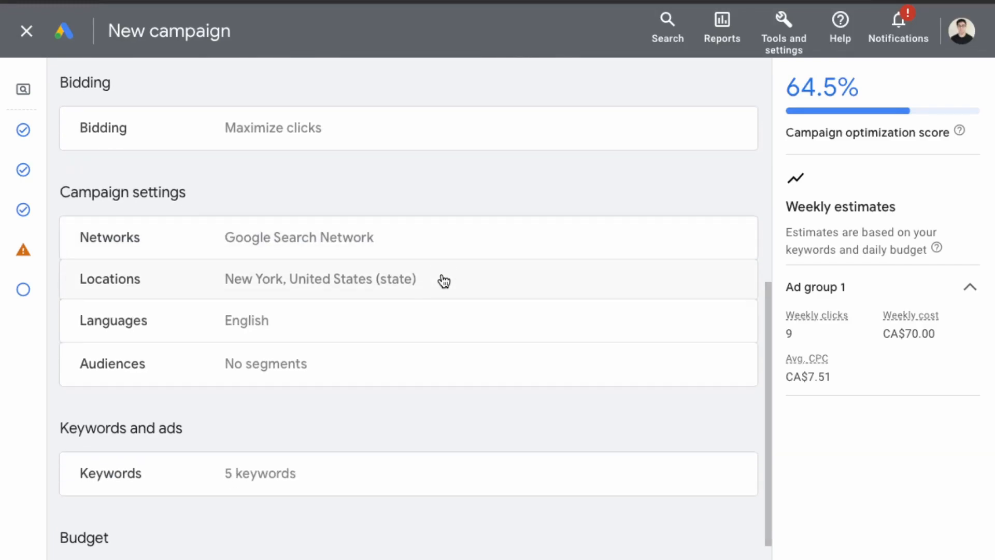
pyautogui.scroll(-1, 448, 336)
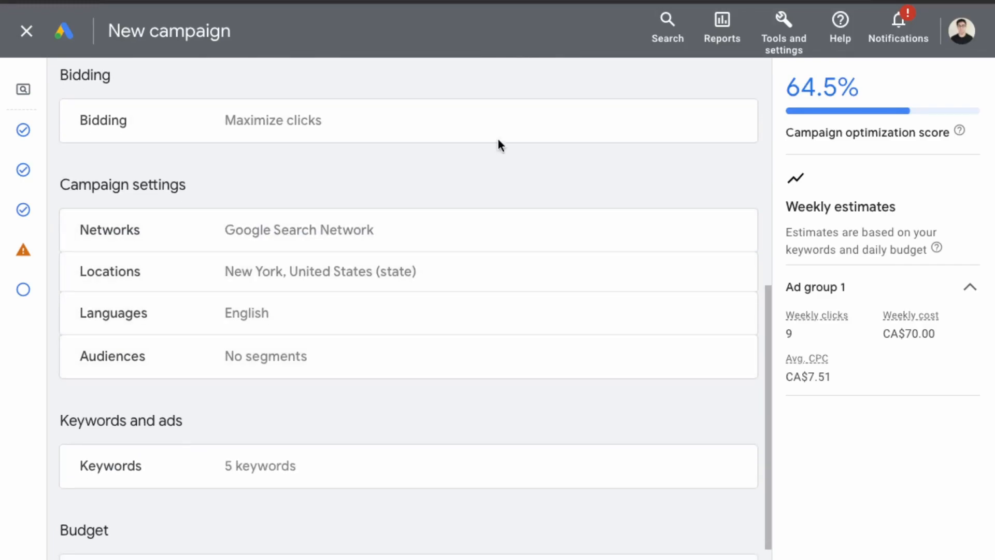
pyautogui.scroll(-2, 498, 138)
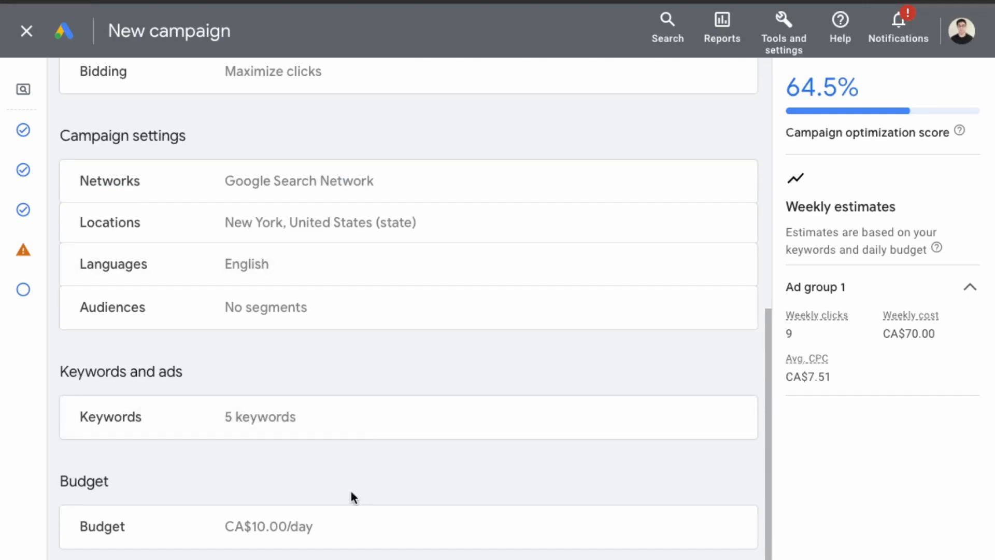
pyautogui.scroll(6, 343, 486)
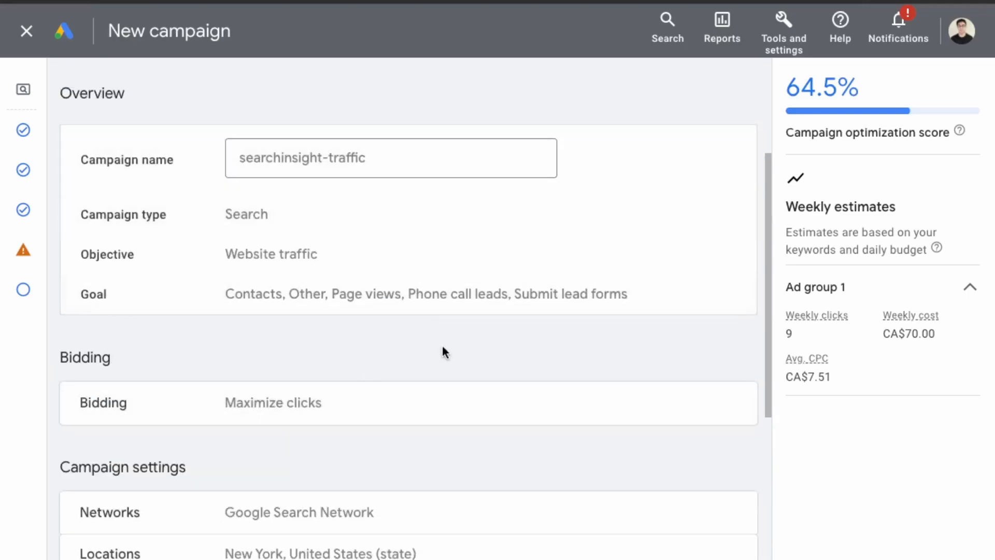
pyautogui.scroll(-4, 433, 324)
pyautogui.scroll(-4, 453, 367)
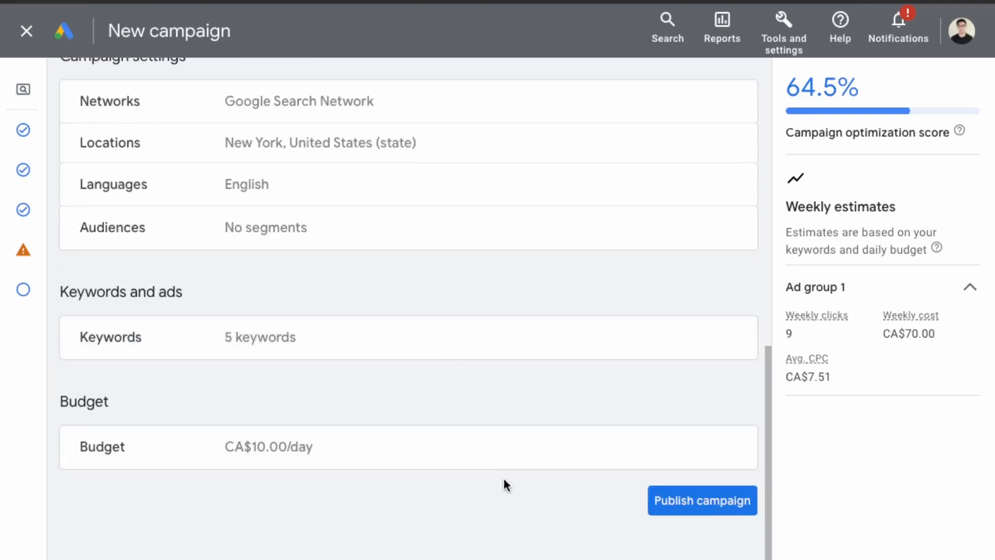
pyautogui.click(684, 507)
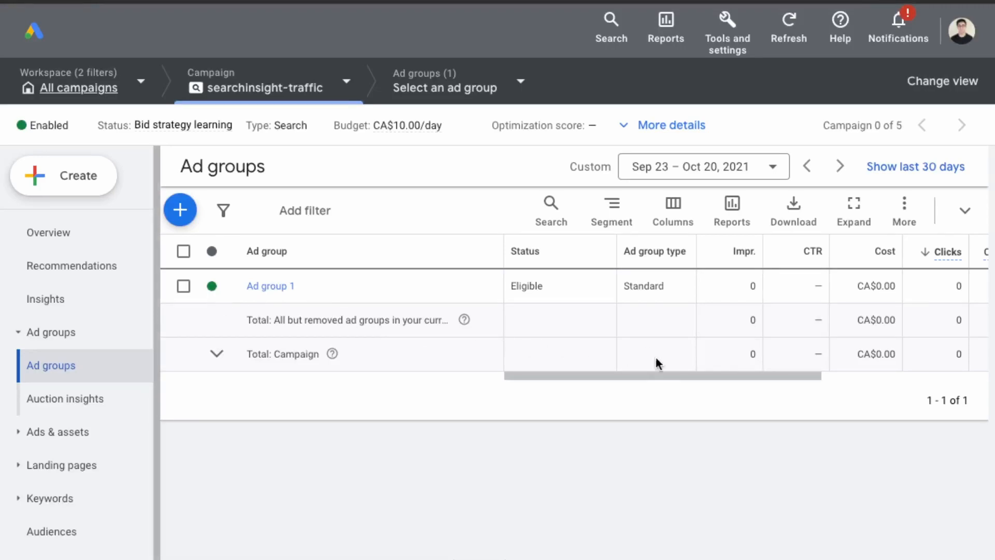
pyautogui.moveTo(707, 376); pyautogui.dragTo(899, 370)
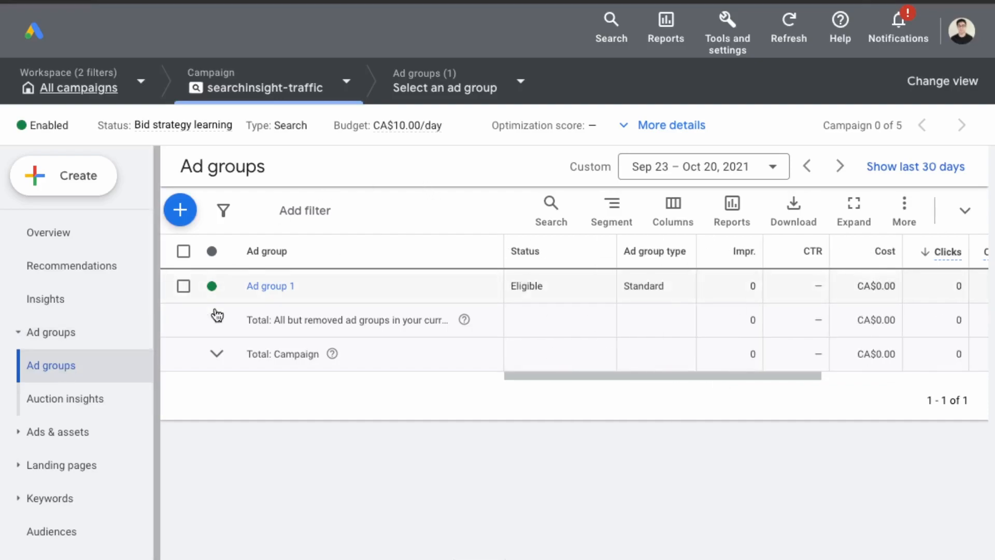